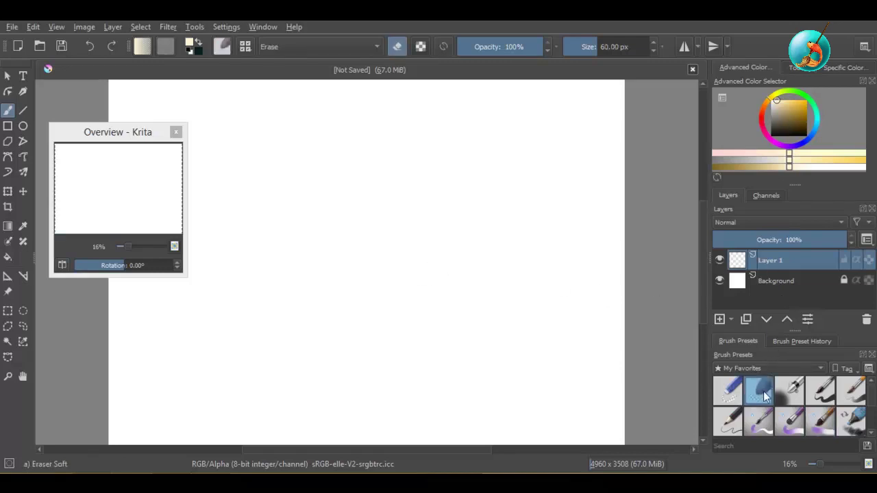
Choose the Airbrush Soft preset and fill Layer 1 with a dark navy blue.
click(729, 423)
click(795, 395)
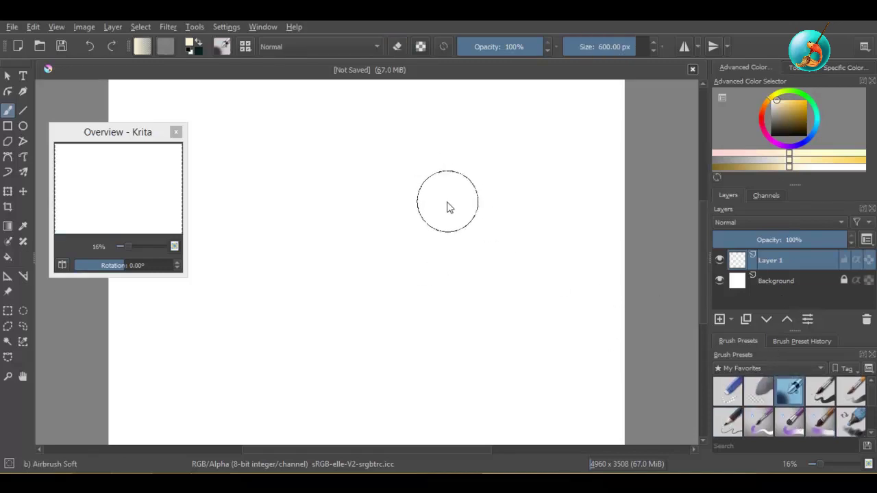
key(f)
click(809, 142)
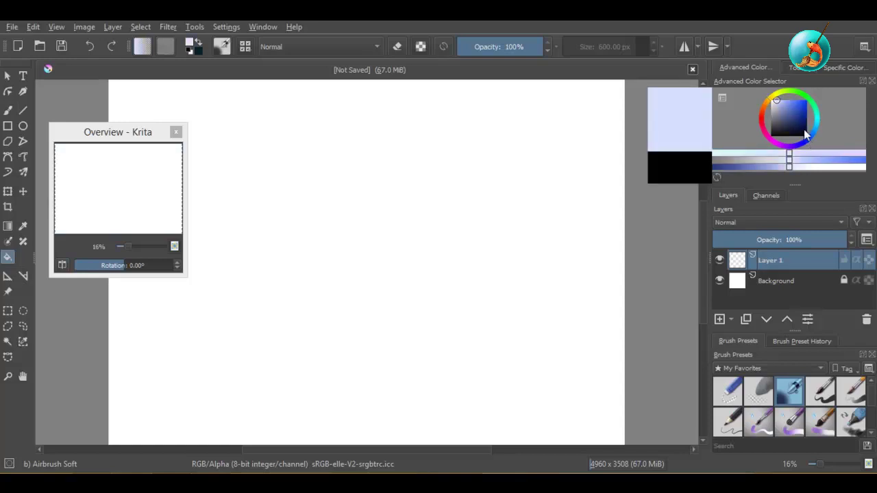
click(808, 132)
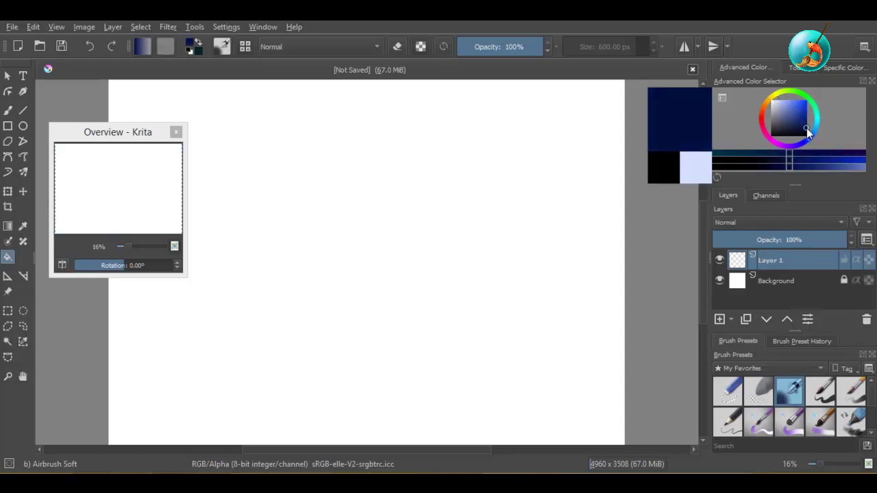
click(538, 224)
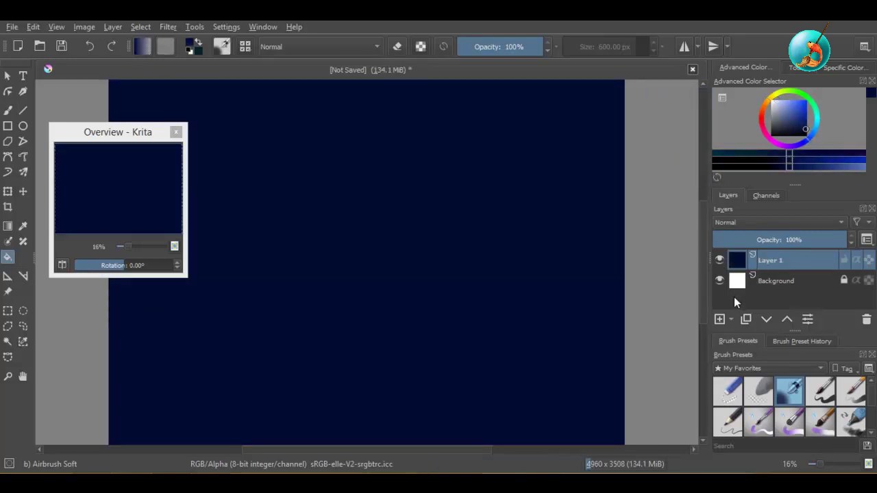
Add a new layer above the navy fill, with the brush reduced to about 248 px, and activate the Ellipse tool.
click(719, 319)
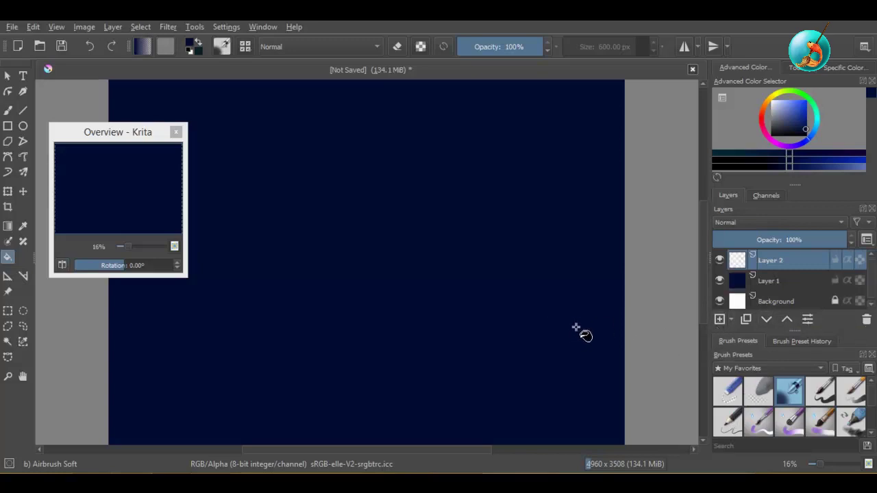
key(b)
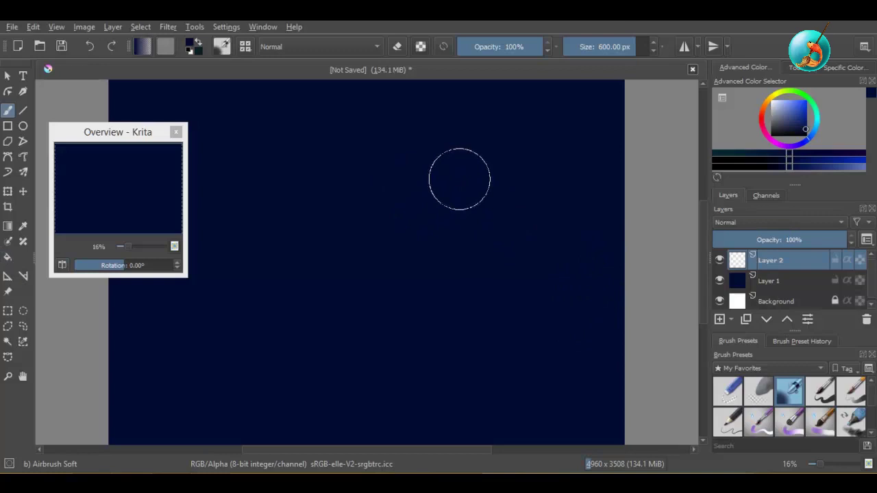
shift+drag(505, 160, 392, 161)
mouse_move(505, 160)
shift+mouse_down()
mouse_move(458, 203)
mouse_move(464, 211)
shift+mouse_up()
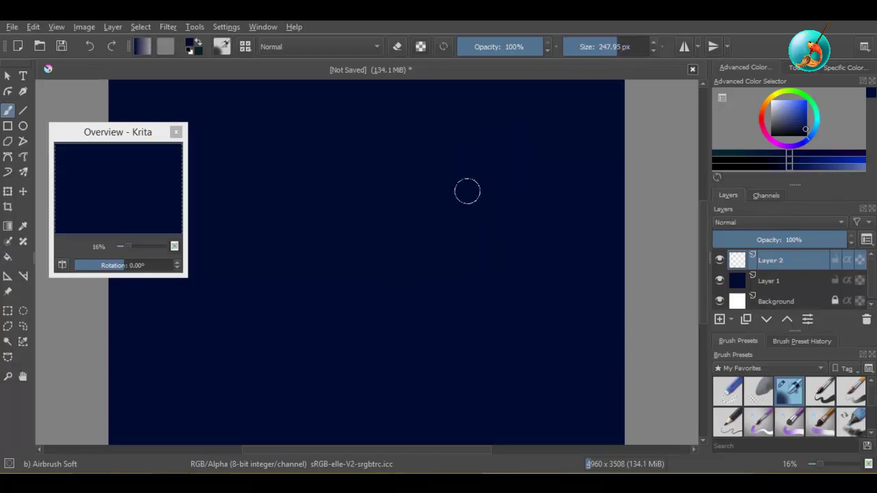
click(23, 127)
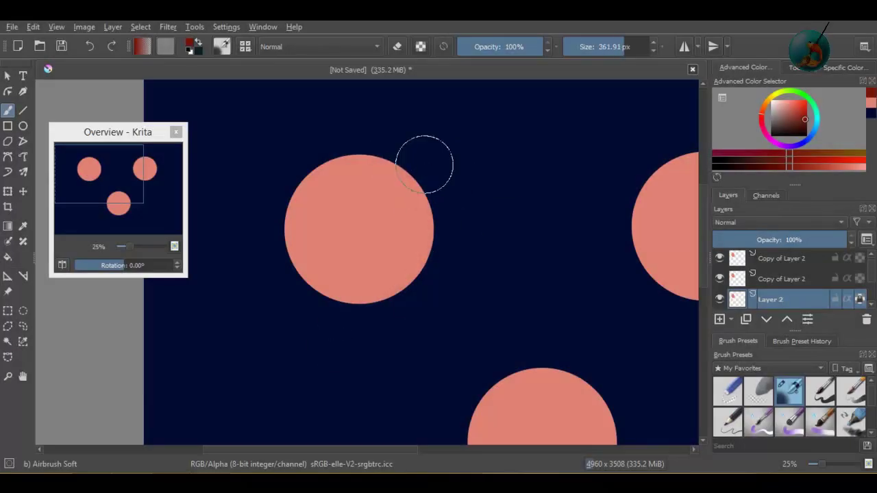
Airbrush dark red and a deeper near-black red as shadow along the right and lower sides of the left circle.
mouse_move(427, 157)
mouse_down()
mouse_move(376, 176)
mouse_move(302, 240)
mouse_move(335, 272)
mouse_move(409, 208)
mouse_move(389, 253)
mouse_move(425, 229)
mouse_move(322, 277)
mouse_move(384, 278)
mouse_move(363, 271)
mouse_move(401, 259)
mouse_move(374, 202)
mouse_move(343, 218)
mouse_up()
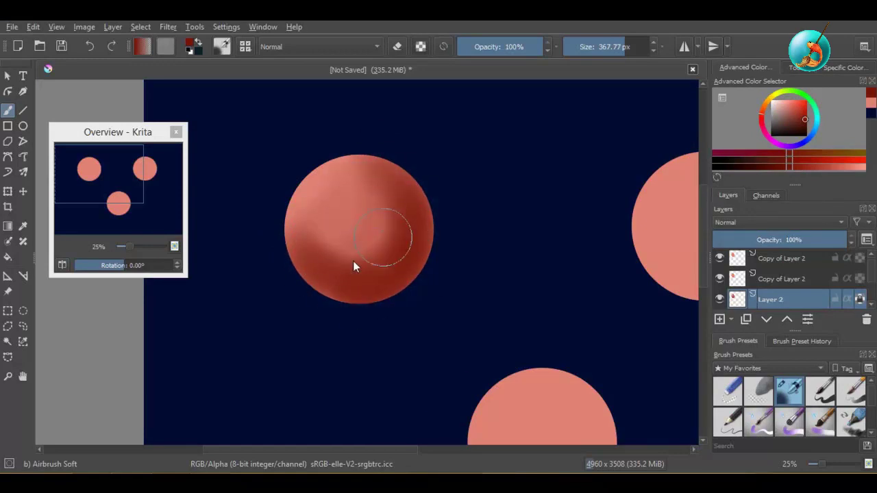
mouse_move(353, 266)
mouse_down()
mouse_move(348, 249)
mouse_move(425, 225)
mouse_move(349, 251)
mouse_move(293, 253)
mouse_move(294, 335)
mouse_up()
click(806, 129)
mouse_move(397, 177)
mouse_down()
mouse_move(407, 226)
mouse_move(385, 212)
mouse_up()
key(bracketleft)
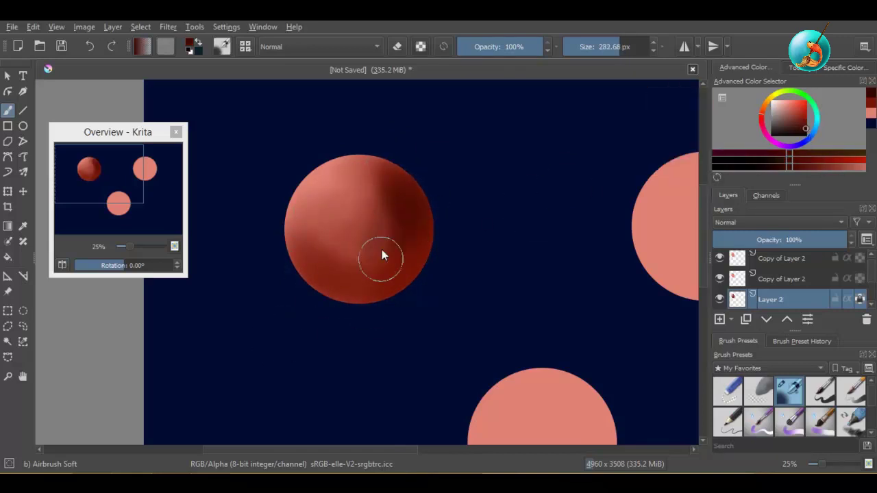
mouse_move(382, 255)
mouse_down()
mouse_move(329, 273)
mouse_move(401, 208)
mouse_up()
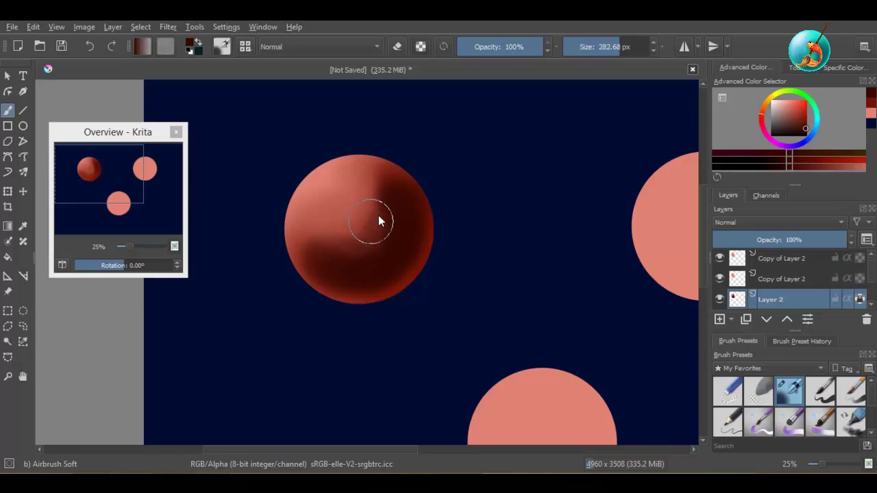
Paint a bright red midtone in the left circle's center and a yellow-orange highlight at its upper left with a 153 px brush.
click(805, 111)
drag(320, 228, 361, 230)
click(770, 99)
click(795, 101)
click(766, 103)
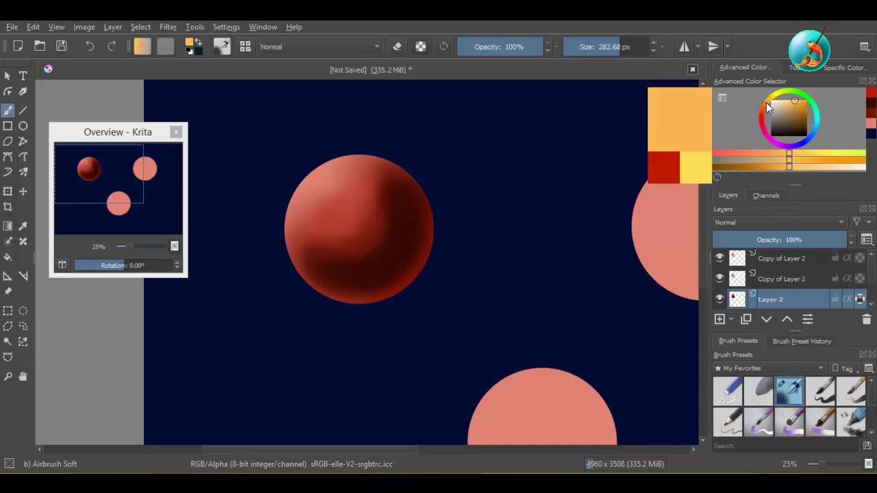
shift+drag(340, 198, 284, 198)
mouse_move(319, 199)
mouse_down()
mouse_move(327, 178)
mouse_move(311, 206)
mouse_up()
Enlarge the brush to about 202 px and paint a saturated orange over the left sphere's central midtone.
click(762, 108)
click(802, 108)
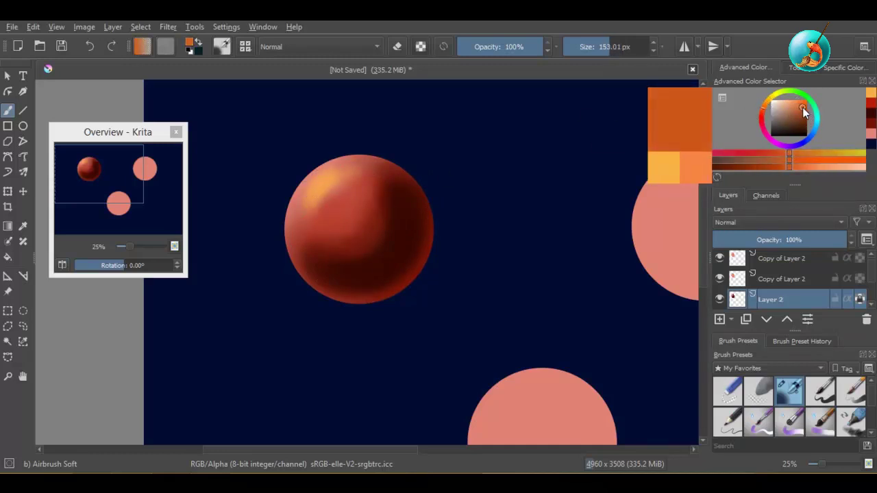
key(bracketright)
mouse_move(370, 198)
mouse_down()
mouse_move(334, 241)
mouse_move(376, 226)
mouse_up()
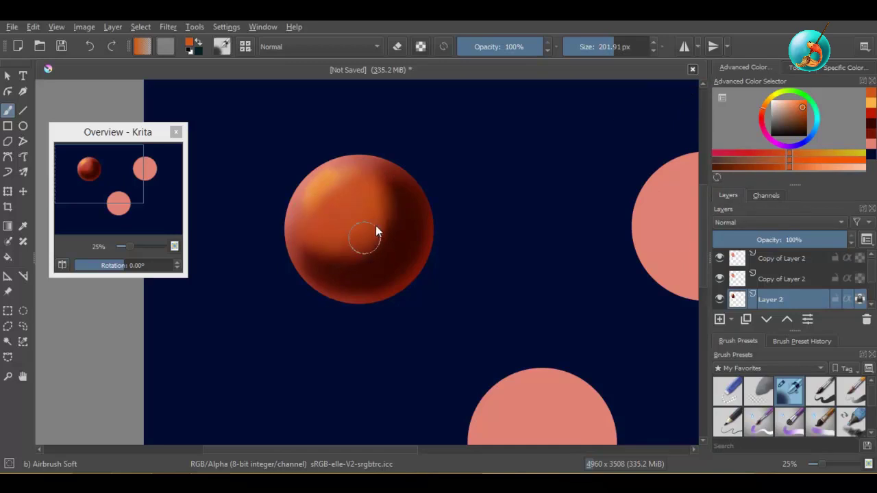
Blend the left sphere's orange midtone into the dark shadow using a recent dark color and colors sampled from the sphere.
click(868, 114)
drag(381, 260, 360, 284)
ctrl+click(375, 189)
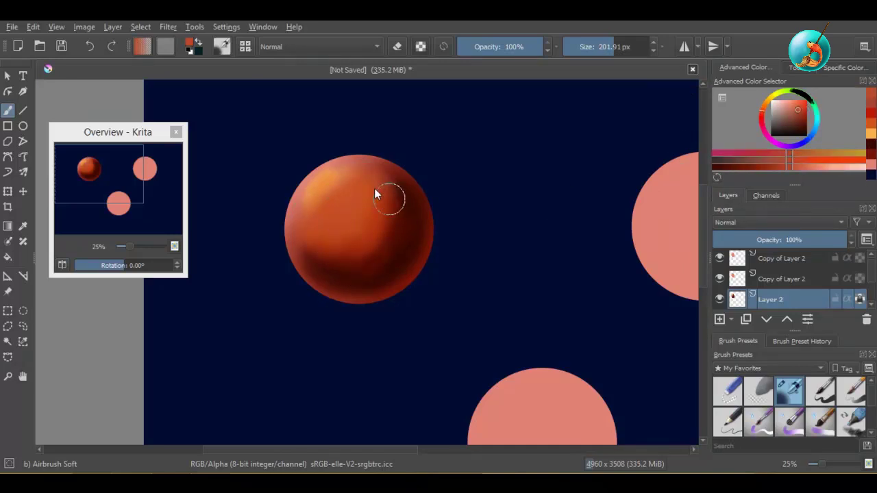
ctrl+click(382, 206)
mouse_move(376, 190)
mouse_down()
mouse_move(405, 209)
mouse_move(402, 231)
mouse_move(401, 205)
mouse_up()
ctrl+click(397, 254)
ctrl+click(384, 209)
mouse_move(394, 216)
mouse_down()
mouse_move(380, 198)
mouse_move(366, 207)
mouse_move(350, 284)
mouse_move(380, 259)
mouse_move(396, 194)
mouse_move(359, 278)
mouse_move(335, 264)
mouse_move(321, 273)
mouse_move(350, 229)
mouse_move(365, 251)
mouse_move(339, 179)
mouse_move(338, 190)
mouse_move(378, 252)
mouse_up()
Sample orange and dark tones across the left sphere and smooth the transition along its right-hand shadow.
ctrl+click(382, 255)
ctrl+click(430, 239)
ctrl+click(349, 228)
ctrl+click(339, 180)
ctrl+click(353, 209)
ctrl+click(376, 247)
ctrl+click(400, 194)
mouse_move(400, 194)
mouse_down()
mouse_move(329, 280)
mouse_move(326, 253)
mouse_move(393, 184)
mouse_move(403, 239)
mouse_up()
Tint the left sphere's shadow core with dark navy and work dark reddish-brown around its right and lower edge.
click(803, 141)
click(805, 130)
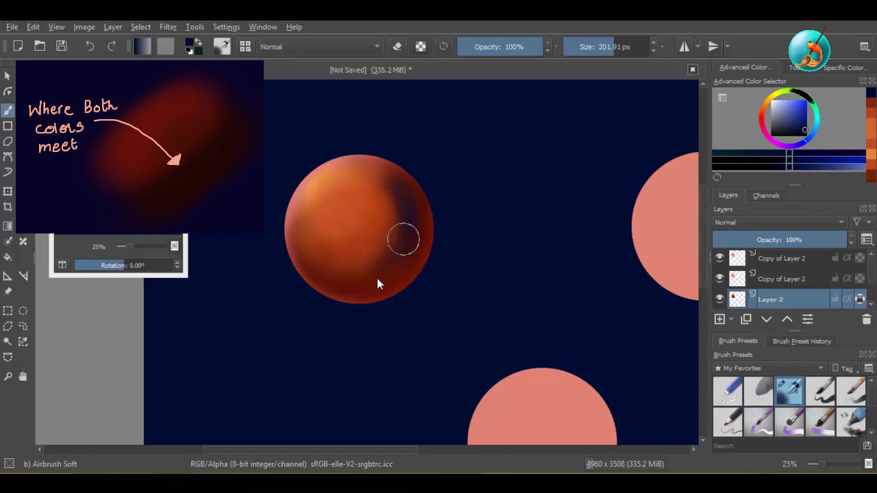
click(763, 110)
mouse_move(389, 209)
mouse_down()
mouse_move(400, 239)
mouse_move(319, 262)
mouse_up()
ctrl+click(363, 270)
ctrl+click(319, 254)
ctrl+click(390, 240)
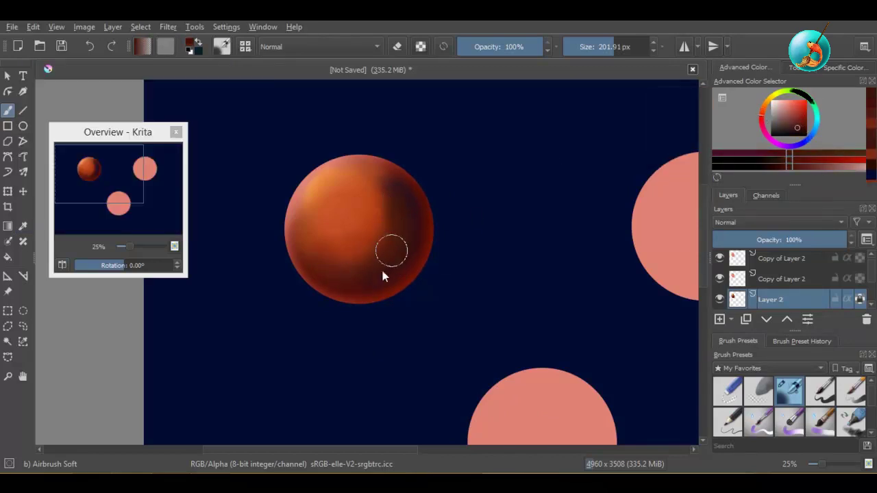
Brush sampled intermediate browns from the upper right to the lower left of the left sphere to soften the shadow edge.
ctrl+click(374, 179)
mouse_move(374, 178)
mouse_down()
mouse_move(385, 205)
mouse_move(336, 267)
mouse_up()
ctrl+click(363, 229)
ctrl+click(386, 209)
drag(386, 209, 329, 297)
ctrl+click(398, 264)
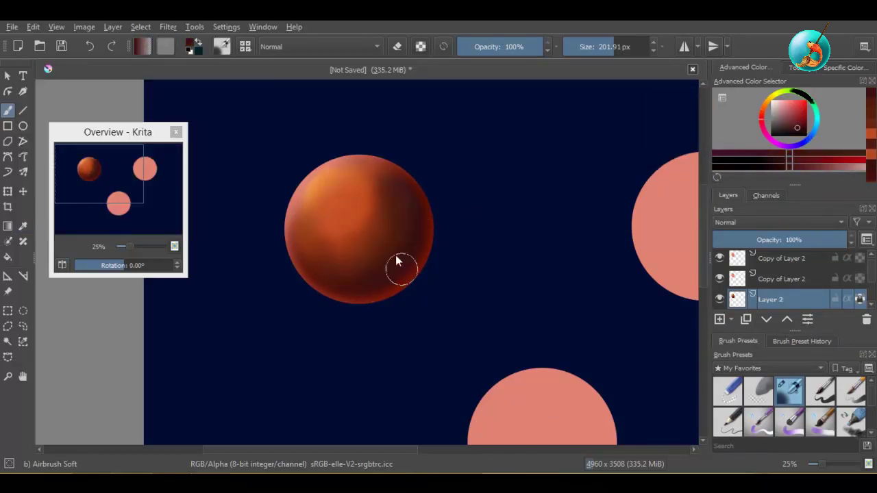
Sample the light orange tones and blend them down the left side of the left sphere.
ctrl+click(327, 207)
ctrl+click(337, 189)
drag(337, 199, 302, 233)
ctrl+click(324, 188)
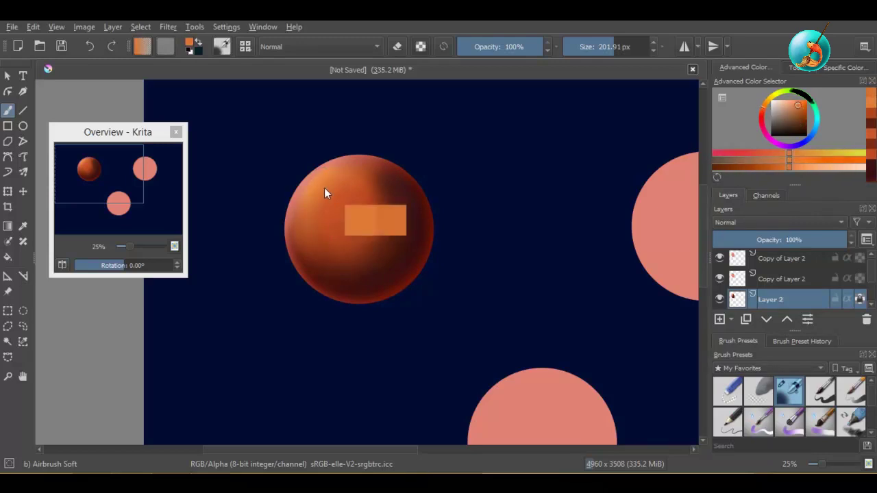
Paint saturated red into the left sphere's center and blend it toward the shadow with sampled tones.
click(807, 113)
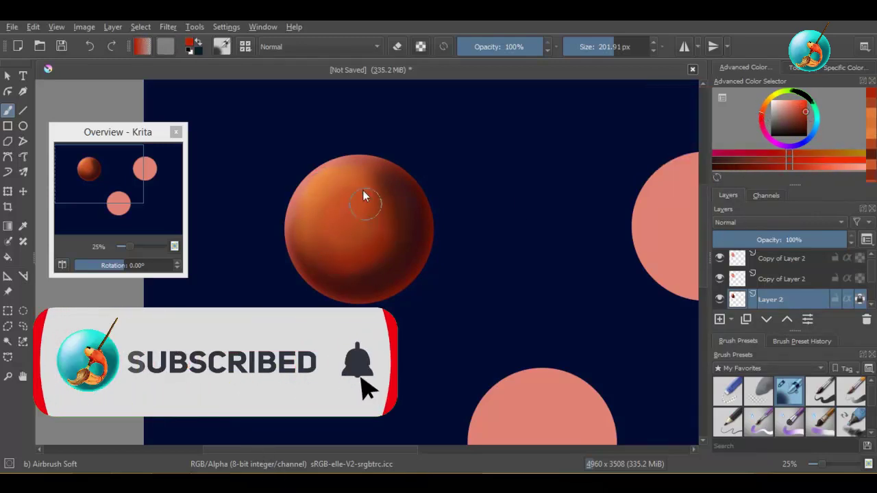
ctrl+click(396, 209)
ctrl+click(363, 236)
drag(363, 236, 324, 258)
ctrl+click(383, 268)
drag(383, 268, 367, 180)
ctrl+click(356, 213)
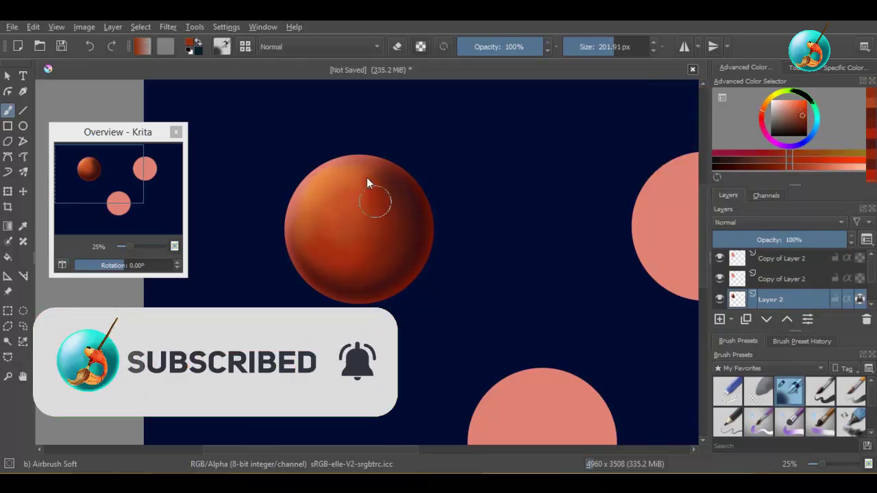
Extend sampled shadow and midtone colors along the left sphere's right and lower sides to even out the gradient.
ctrl+click(390, 196)
drag(420, 219, 329, 268)
ctrl+click(362, 233)
ctrl+click(391, 219)
ctrl+click(353, 215)
mouse_move(390, 220)
mouse_down()
mouse_move(361, 204)
mouse_move(332, 302)
mouse_up()
Refine the left sphere's light-to-dark transitions with sampled orange, dark red and background navy.
ctrl+click(353, 206)
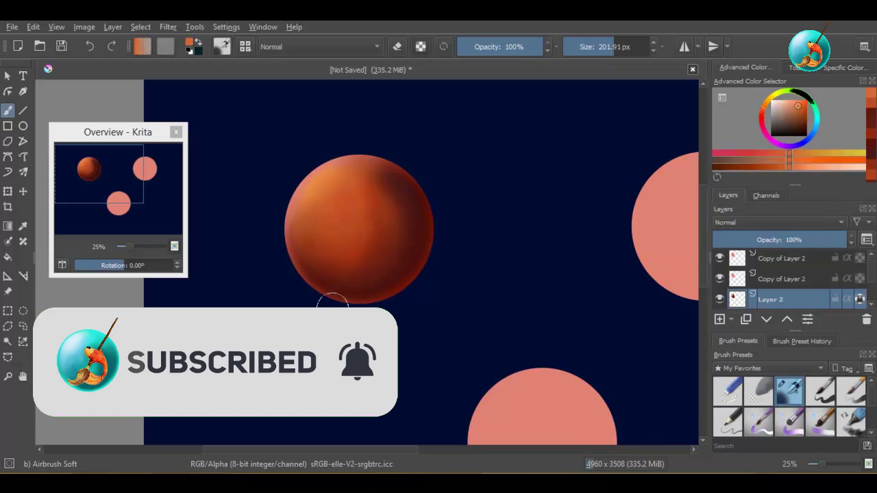
ctrl+click(337, 263)
ctrl+click(325, 190)
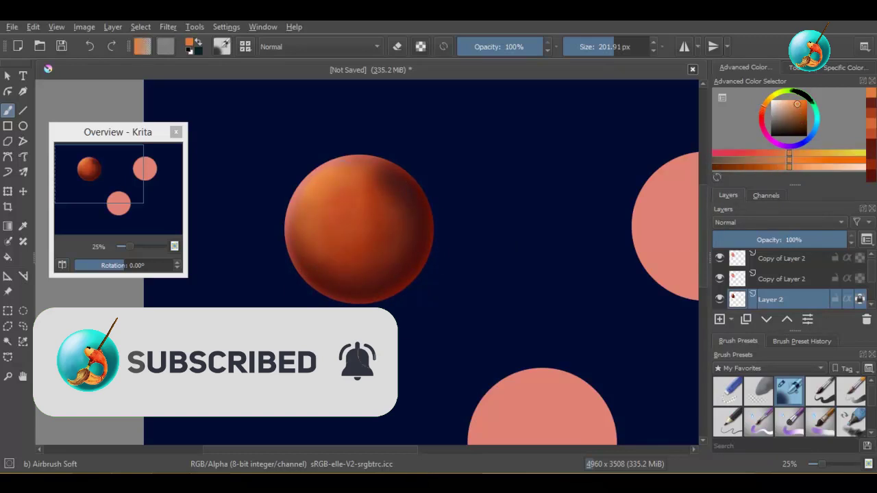
ctrl+click(402, 186)
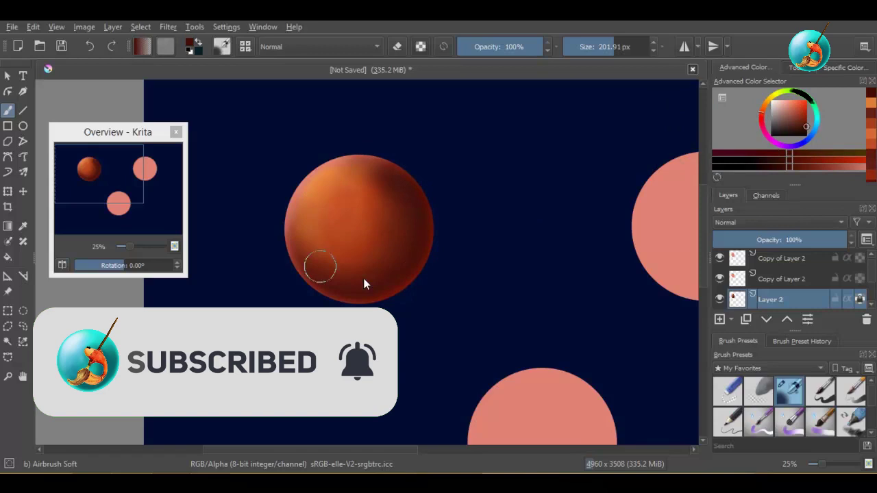
ctrl+click(442, 212)
drag(399, 200, 407, 226)
ctrl+click(369, 180)
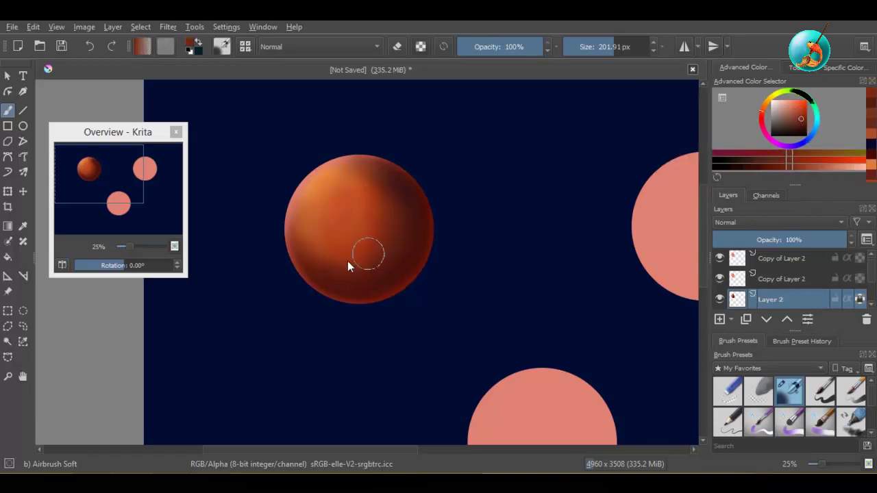
Add a pale pink highlight at the left sphere's upper left with a brush of about 127 px and blend in sampled orange.
ctrl+click(652, 170)
ctrl+click(332, 185)
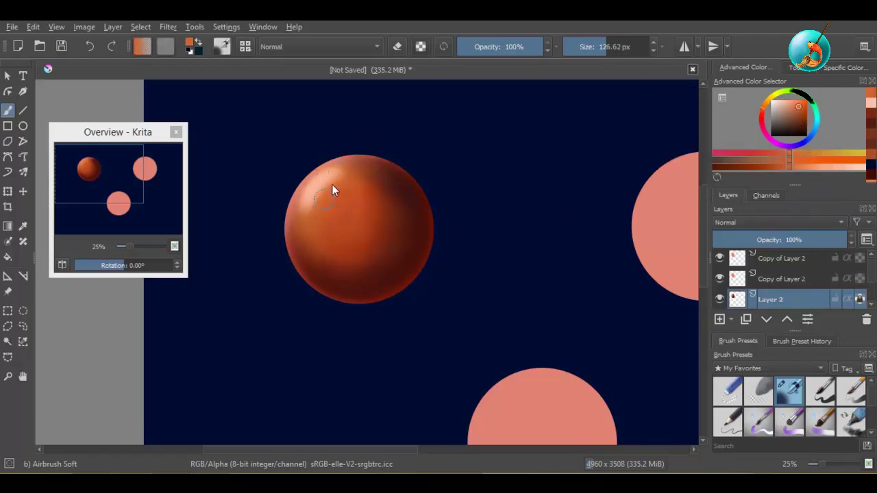
click(791, 395)
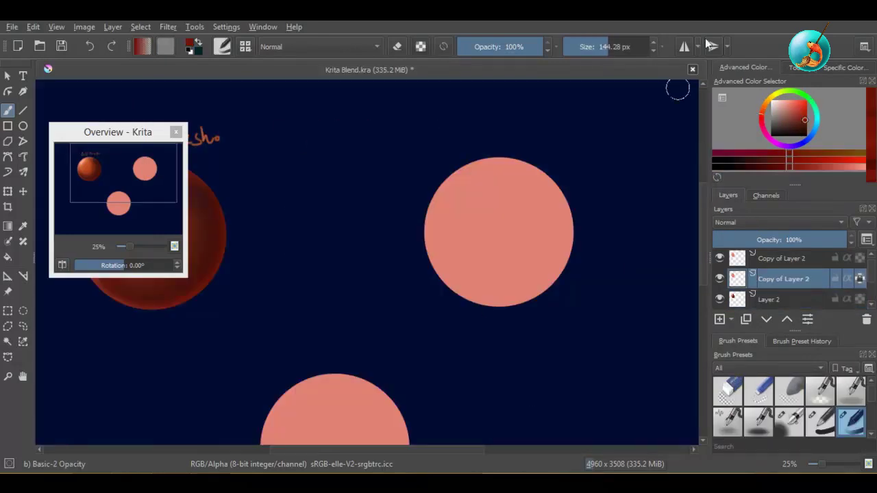
Paint dark red shading over the right and lower parts of the right circle with the Basic-2 Opacity brush.
mouse_move(510, 163)
mouse_down()
mouse_move(500, 289)
mouse_move(490, 287)
mouse_move(559, 221)
mouse_move(474, 281)
mouse_move(549, 195)
mouse_move(552, 218)
mouse_up()
click(806, 125)
click(807, 114)
ctrl+click(542, 237)
mouse_move(500, 192)
mouse_down()
mouse_move(518, 254)
mouse_move(521, 188)
mouse_move(462, 254)
mouse_move(544, 257)
mouse_move(466, 281)
mouse_move(483, 290)
mouse_move(505, 261)
mouse_move(554, 237)
mouse_move(517, 196)
mouse_move(458, 199)
mouse_move(517, 176)
mouse_move(532, 187)
mouse_move(431, 201)
mouse_move(490, 190)
mouse_move(486, 212)
mouse_move(470, 190)
mouse_move(513, 176)
mouse_move(495, 164)
mouse_move(550, 251)
mouse_move(479, 293)
mouse_up()
Adjust the brush to about 111 px and blend sampled reds between the highlight and the shaded body of the right sphere.
key([)
ctrl+click(512, 180)
key(bracketright)
ctrl+click(503, 192)
drag(504, 191, 495, 245)
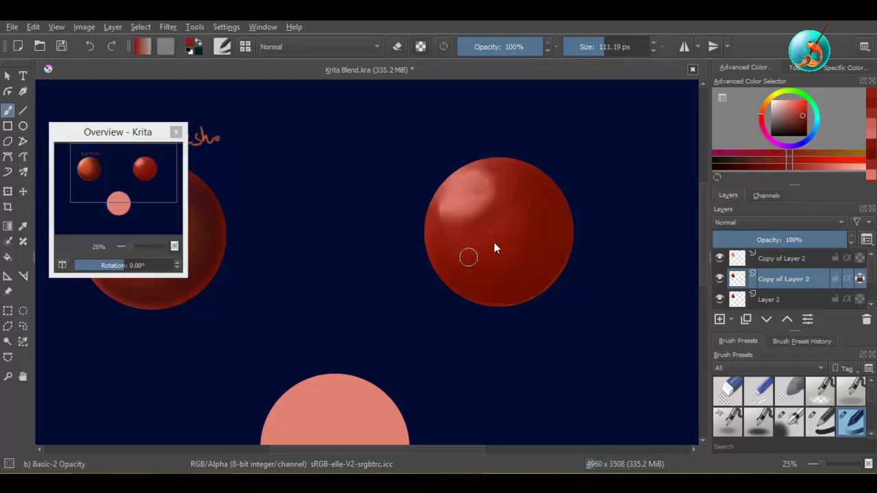
Blend the edges of the pink highlight on the right sphere with sampled tones and a brush of about 105 px.
ctrl+click(470, 200)
key([)
key(bracketright)
drag(453, 215, 484, 175)
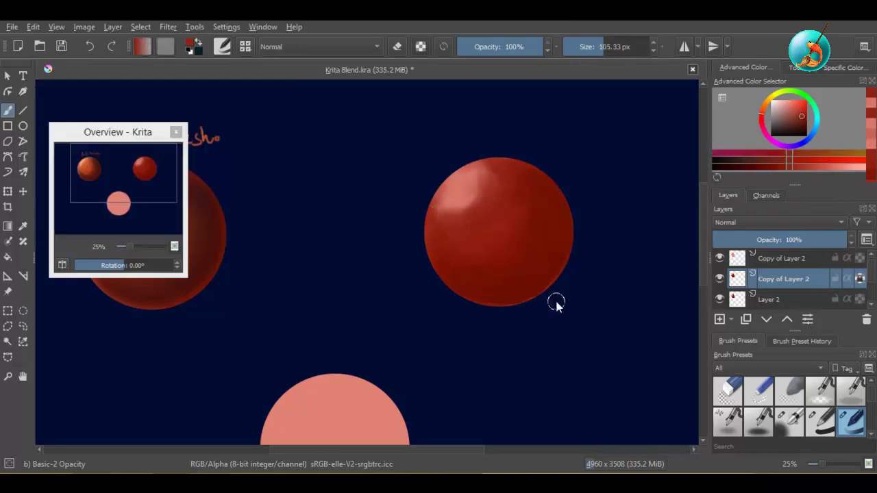
Paint a dark crescent shadow along the right sphere's right and lower sides and blend it into a bright red midtone.
mouse_move(556, 304)
mouse_down()
mouse_move(478, 265)
mouse_move(510, 263)
mouse_move(556, 209)
mouse_up()
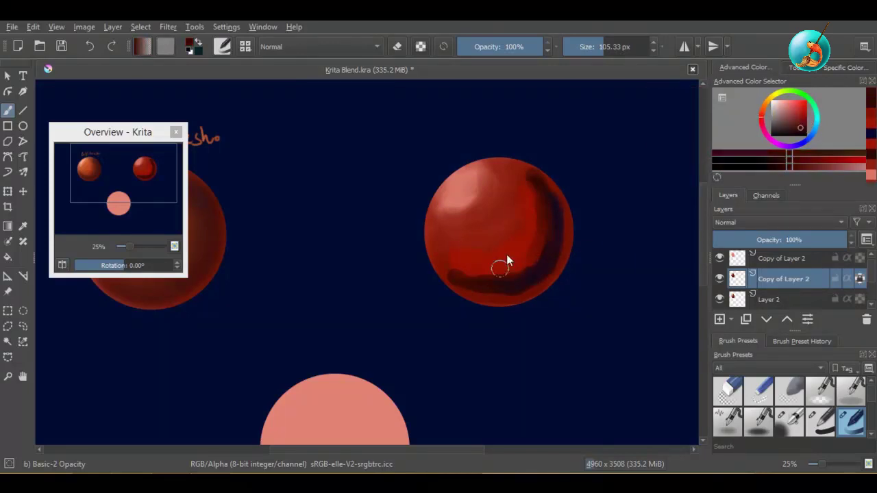
mouse_move(458, 286)
mouse_down()
mouse_move(535, 257)
mouse_move(528, 188)
mouse_move(557, 205)
mouse_up()
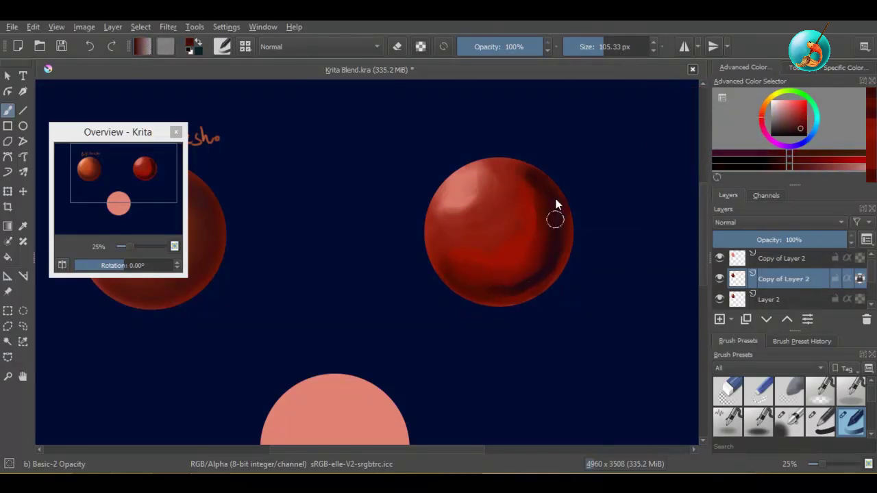
drag(505, 282, 560, 237)
mouse_move(483, 262)
mouse_down()
mouse_move(507, 165)
mouse_move(539, 181)
mouse_move(540, 216)
mouse_move(459, 223)
mouse_move(466, 176)
mouse_move(485, 196)
mouse_up()
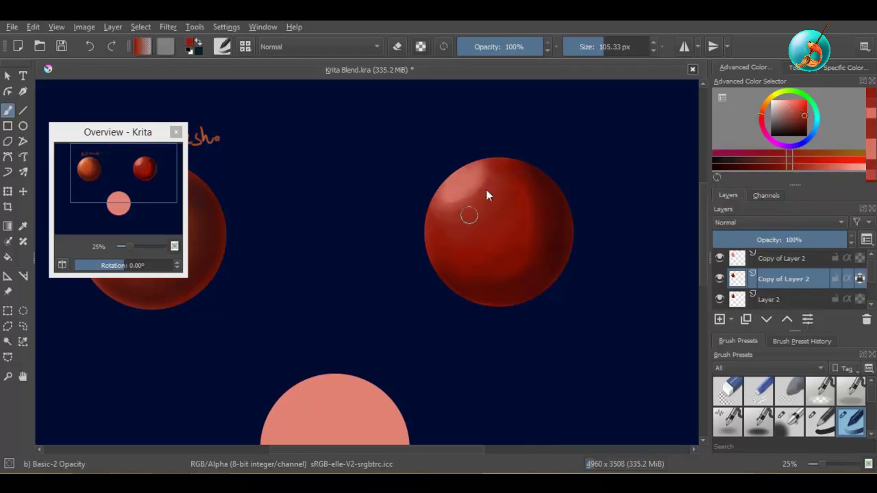
click(804, 124)
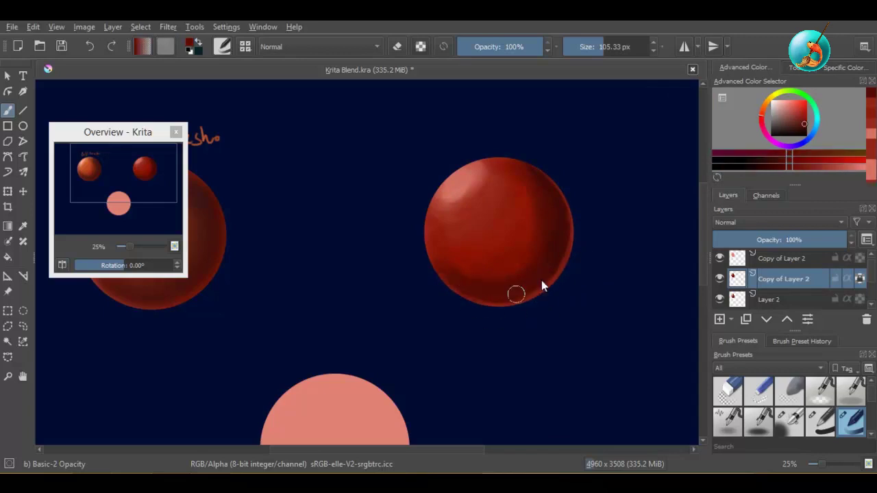
Reduce the brush to about 95 px and paint an orange highlight at the upper left of the right sphere.
click(797, 106)
key([)
mouse_move(453, 189)
mouse_down()
mouse_move(477, 175)
mouse_move(463, 183)
mouse_move(472, 194)
mouse_move(485, 172)
mouse_move(463, 185)
mouse_up()
ctrl+click(477, 175)
ctrl+click(471, 194)
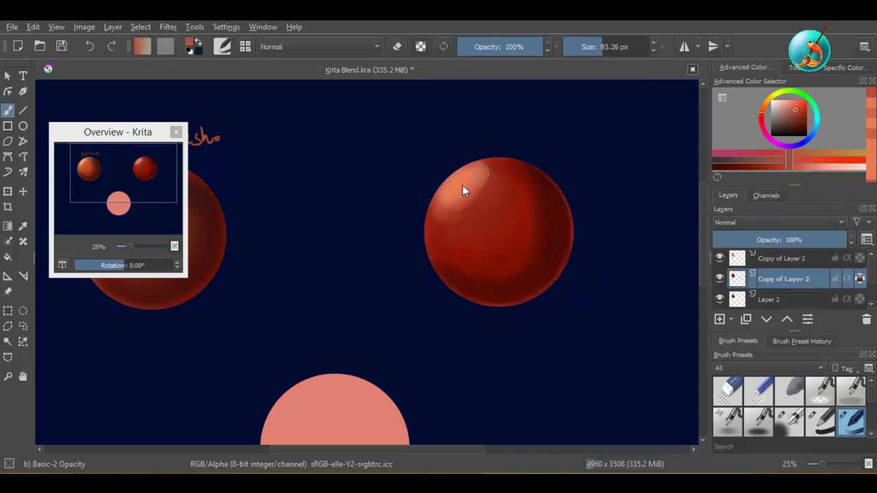
Blend the right sphere's orange highlight into the red midtone using repeatedly sampled surrounding colors and a brighter red.
ctrl+click(463, 185)
mouse_move(433, 214)
mouse_down()
mouse_move(495, 180)
mouse_move(485, 171)
mouse_move(486, 210)
mouse_move(446, 256)
mouse_move(455, 188)
mouse_move(498, 179)
mouse_move(503, 200)
mouse_move(488, 194)
mouse_move(456, 215)
mouse_move(497, 243)
mouse_up()
ctrl+click(493, 167)
ctrl+click(476, 200)
click(802, 109)
ctrl+click(487, 210)
ctrl+click(446, 226)
ctrl+click(499, 179)
ctrl+click(503, 200)
ctrl+click(487, 194)
ctrl+click(456, 215)
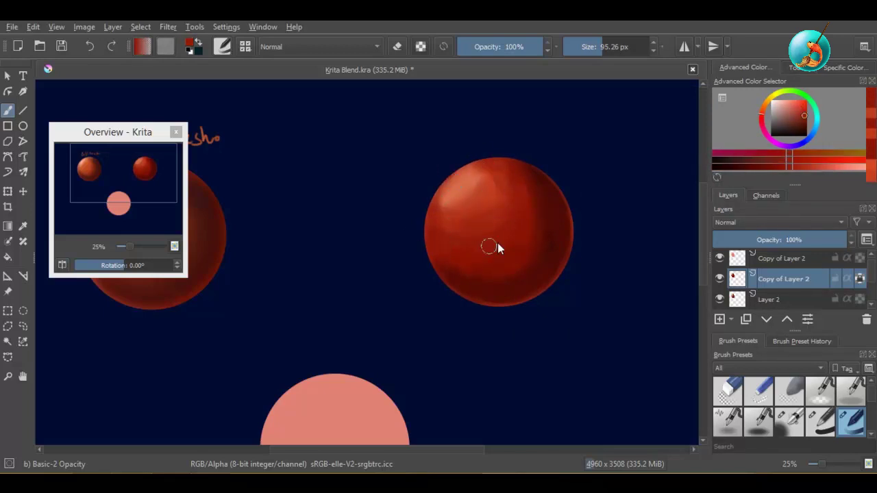
Smooth the right sphere's red midtone and shadow transitions with repeatedly sampled colors, enlarging the brush to about 139 px.
ctrl+click(485, 167)
drag(485, 167, 518, 213)
ctrl+click(517, 212)
mouse_move(517, 212)
mouse_down()
mouse_move(493, 257)
mouse_move(466, 268)
mouse_up()
ctrl+click(507, 261)
shift+drag(466, 268, 485, 268)
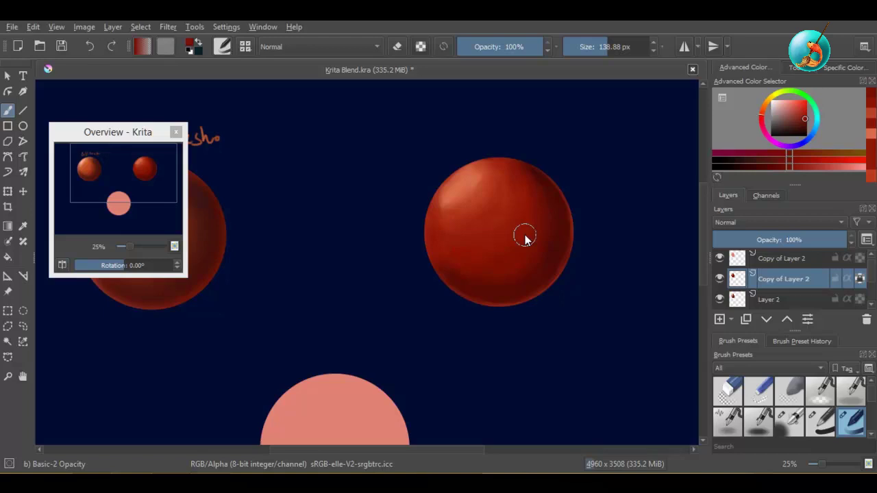
Paint a small pale pink-white specular highlight at the upper left of the right sphere with a brush of about 24 px.
click(782, 102)
shift+drag(495, 198, 473, 199)
mouse_move(450, 198)
mouse_down()
mouse_move(470, 171)
mouse_move(447, 200)
mouse_up()
key(l)
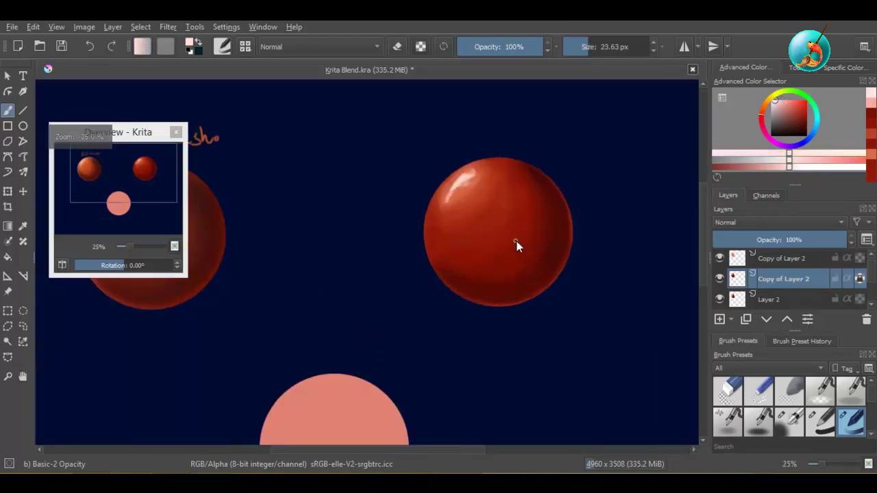
Enlarge the brush to about 58 px and soften the right sphere's pale highlight, sampling the neighboring red-orange.
shift+drag(516, 241, 529, 241)
mouse_move(470, 177)
mouse_down()
mouse_move(460, 192)
mouse_move(484, 184)
mouse_move(449, 191)
mouse_up()
scroll(472, 278, down, 1)
scroll(472, 277, up, 1)
ctrl+click(452, 205)
scroll(448, 191, down, 1)
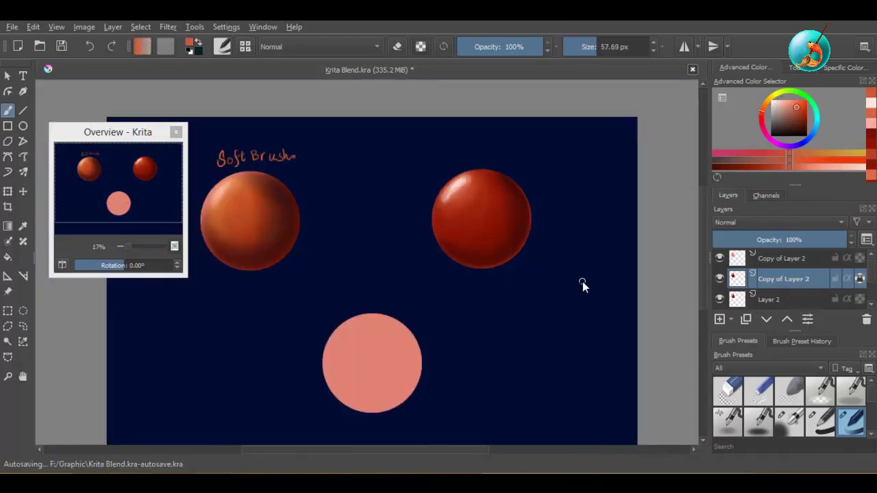
Turn off the layer's alpha lock and handwrite "Hard Brush Opacity." above the right sphere with an 18 px brush.
click(859, 279)
shift+drag(451, 160, 445, 160)
mouse_move(440, 150)
mouse_down()
mouse_move(439, 171)
mouse_move(436, 157)
mouse_up()
key(ctrl+z)
drag(434, 149, 444, 163)
drag(450, 153, 468, 155)
drag(480, 142, 489, 153)
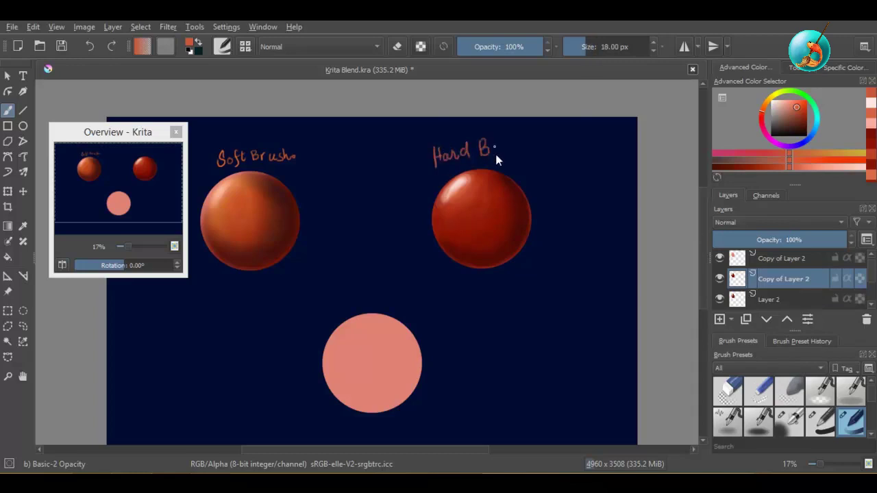
drag(582, 142, 588, 143)
click(594, 152)
Select the pink circle's layer, filter the brush presets by "we" and choose deevad 3c brush textured wet.
click(781, 259)
click(728, 446)
text(we)
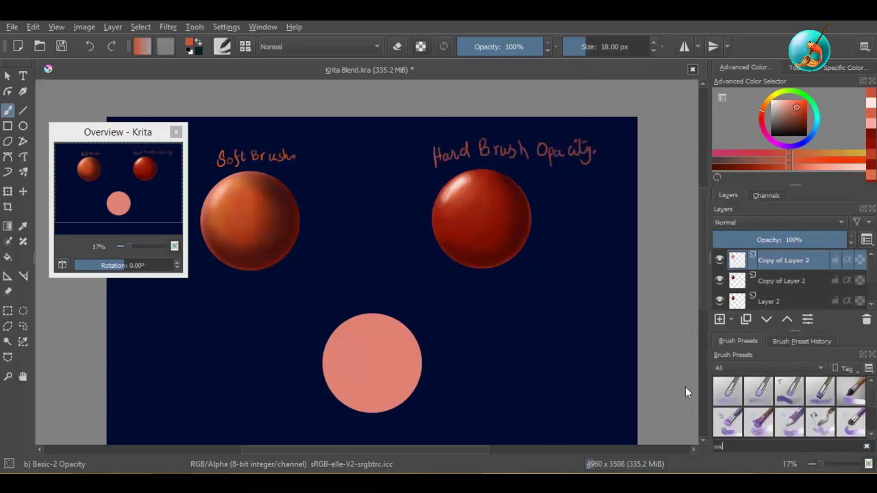
click(852, 392)
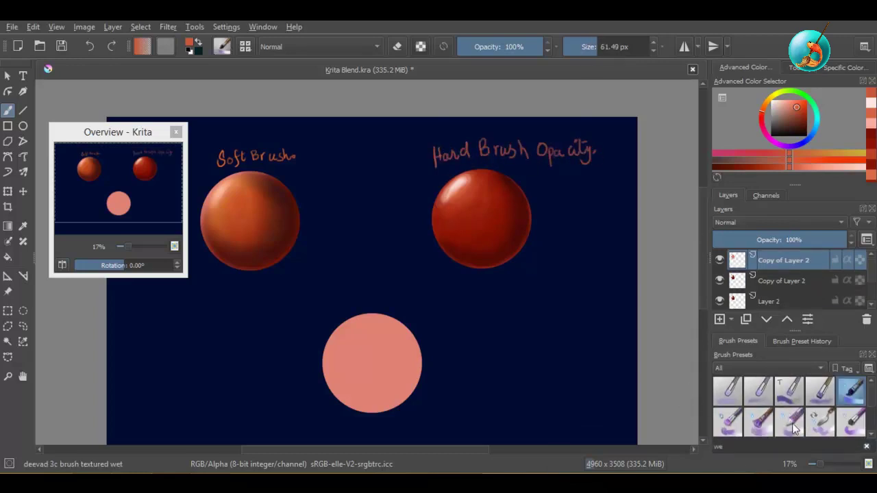
mouse_move(852, 395)
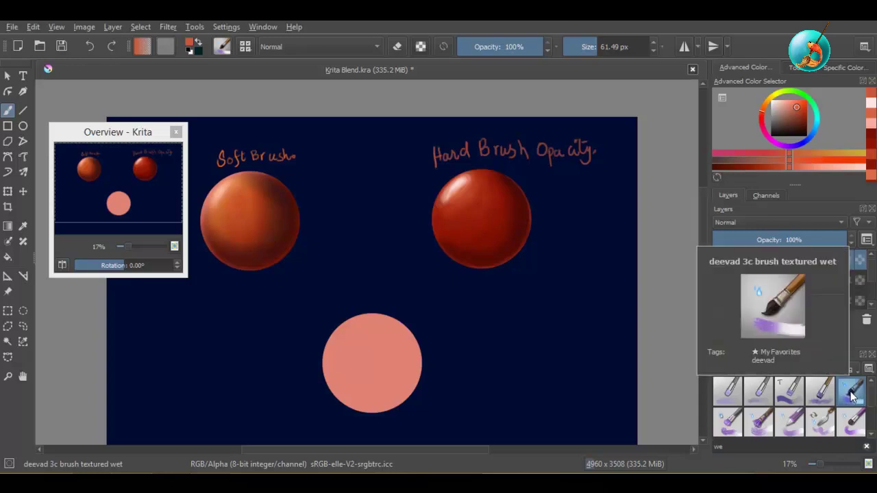
scroll(870, 407, down, 2)
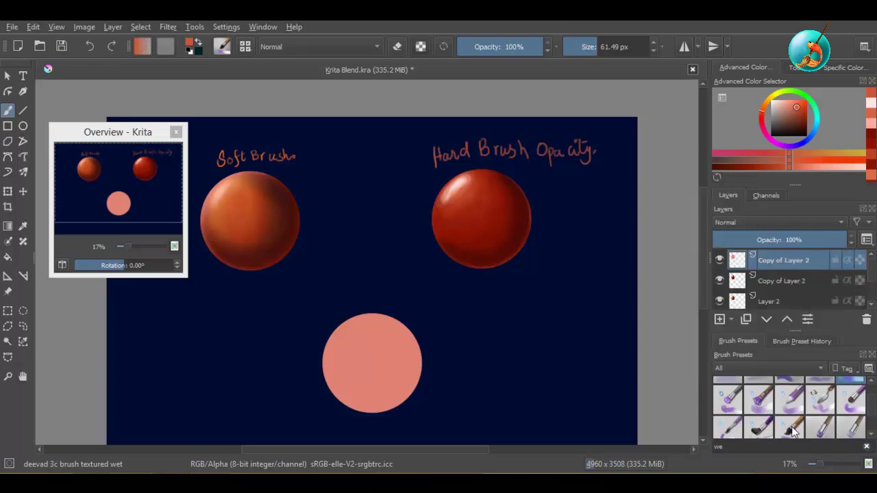
mouse_move(793, 429)
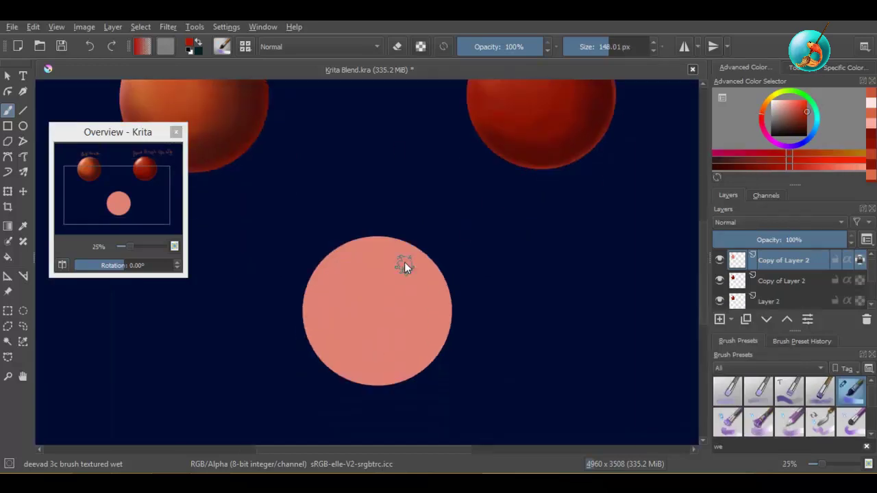
Paint red over the lower pink circle with the wet brush at about 148 px, leaving a pink highlight at its upper left.
mouse_move(404, 262)
mouse_down()
mouse_move(434, 300)
mouse_move(383, 363)
mouse_move(428, 268)
mouse_move(349, 309)
mouse_move(311, 297)
mouse_move(328, 325)
mouse_move(363, 284)
mouse_up()
key(])
key(])
key(])
Paint a dark red crescent along the lower sphere's right and bottom edges with a brush of about 91 px, sampling the upper right sphere's shadow.
ctrl+click(590, 141)
key([)
key([)
key([)
mouse_move(437, 286)
mouse_down()
mouse_move(427, 264)
mouse_move(330, 353)
mouse_move(442, 332)
mouse_up()
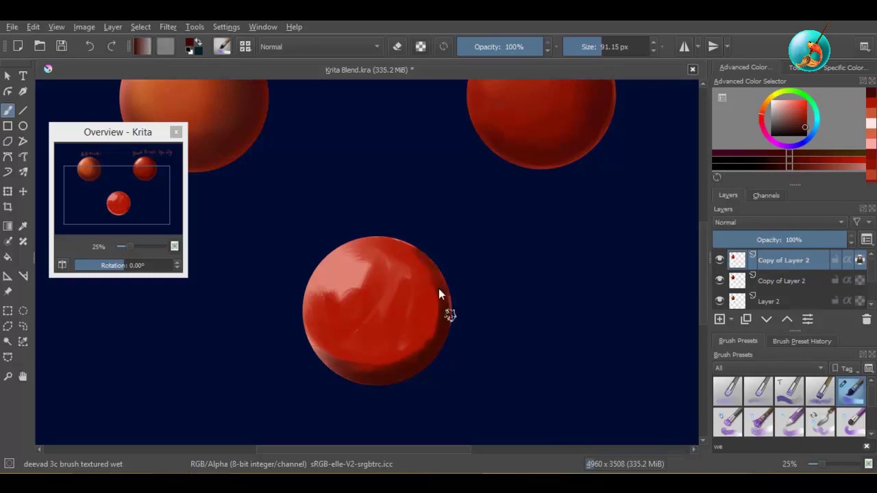
drag(397, 359, 337, 357)
Blend the lower sphere's crescent shadow along its upper right and lower left edges with repeatedly sampled reds.
ctrl+click(406, 253)
mouse_move(406, 253)
mouse_down()
mouse_move(431, 308)
mouse_move(425, 335)
mouse_move(414, 251)
mouse_up()
ctrl+click(432, 315)
ctrl+click(422, 330)
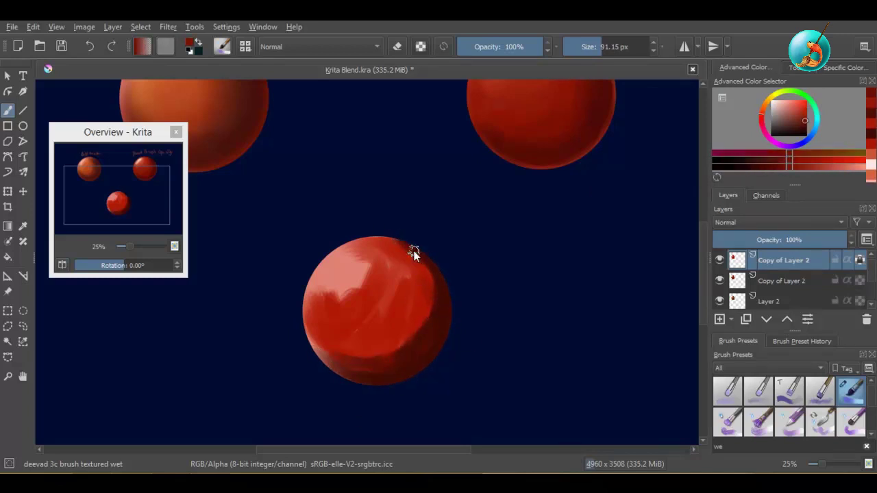
ctrl+click(308, 330)
ctrl+click(322, 356)
drag(323, 356, 366, 368)
Blend the inner edge of the lower sphere's shadow into the midtone and smooth the bright red center with sampled colors.
ctrl+click(400, 337)
mouse_move(401, 337)
mouse_down()
mouse_move(436, 290)
mouse_move(414, 337)
mouse_up()
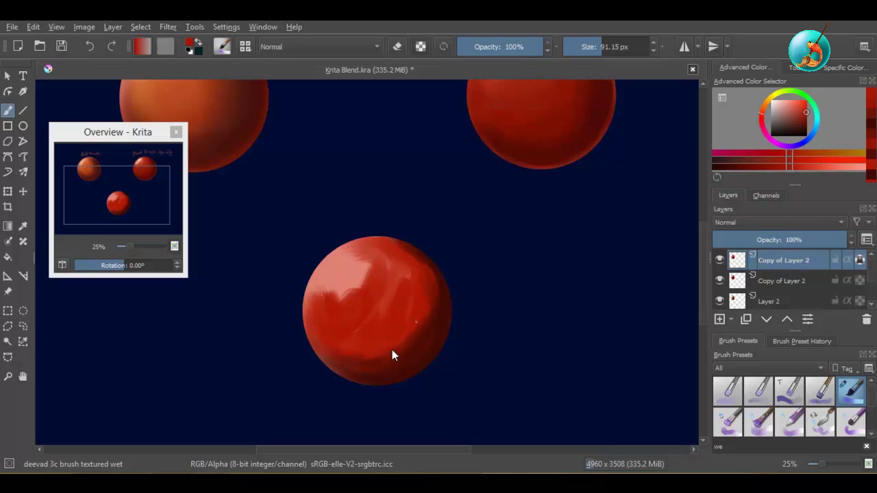
ctrl+click(406, 347)
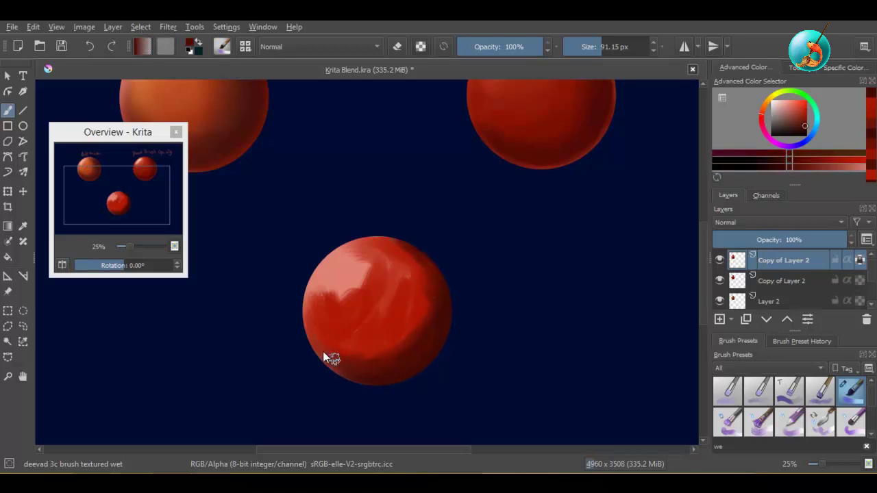
ctrl+click(344, 348)
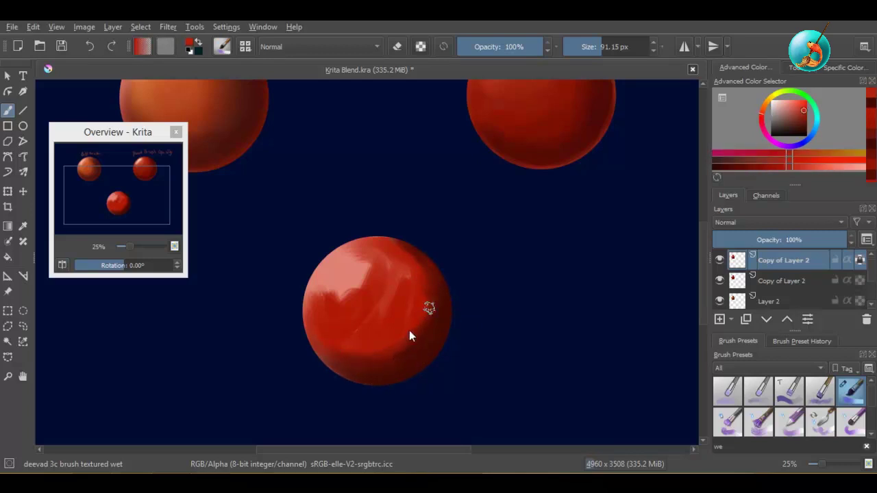
ctrl+click(383, 324)
mouse_move(384, 324)
mouse_down()
mouse_move(379, 247)
mouse_move(386, 319)
mouse_up()
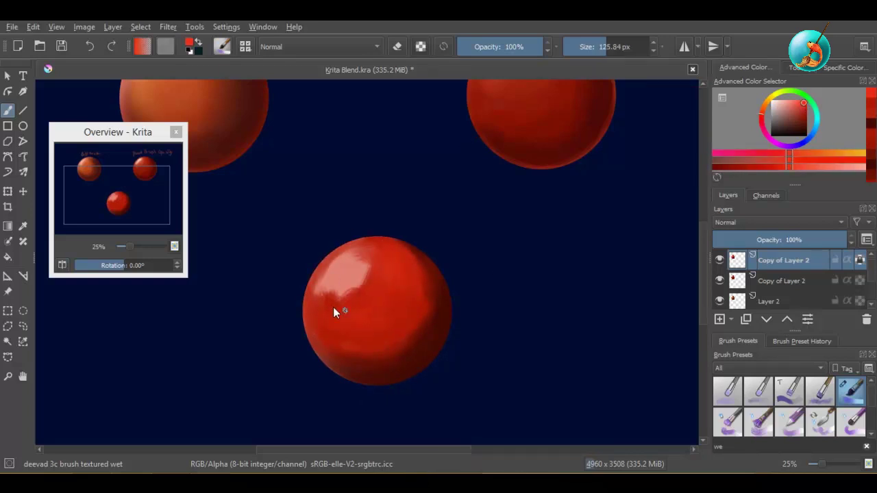
Soften the edges of the lower sphere's pink highlight with sampled pinks and reds, using a brush of about 126 px.
ctrl+click(342, 274)
ctrl+click(339, 267)
drag(339, 267, 320, 289)
ctrl+click(324, 290)
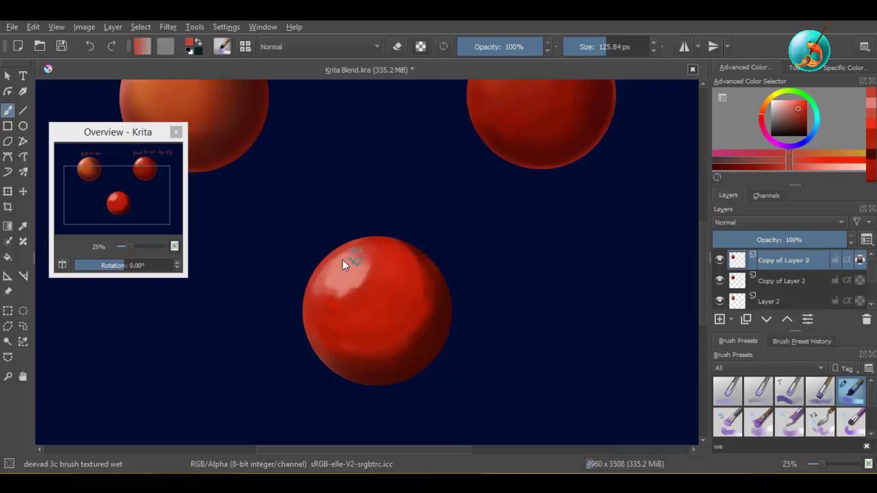
mouse_move(342, 260)
mouse_down()
mouse_move(337, 294)
mouse_move(364, 277)
mouse_move(351, 294)
mouse_up()
ctrl+click(323, 266)
ctrl+click(329, 274)
ctrl+click(356, 280)
ctrl+click(364, 277)
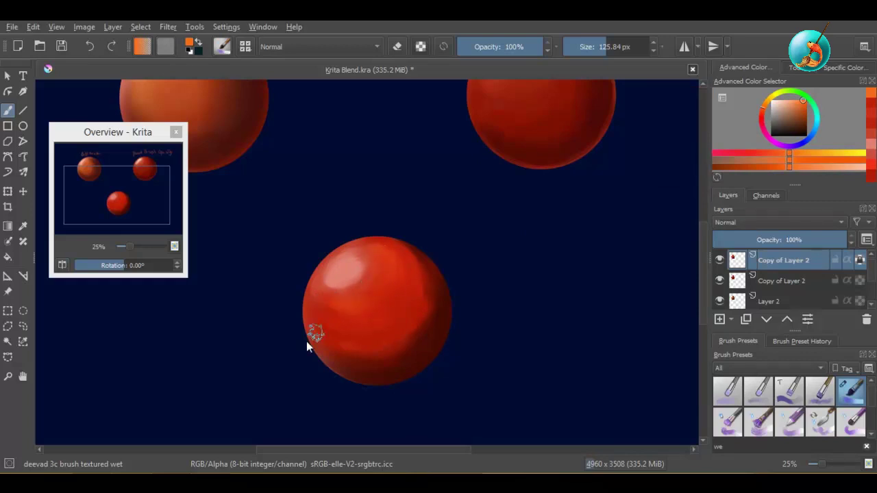
Paint lighter orange tones into the lower sphere's highlight and blend them with sampled surrounding colors.
click(790, 103)
click(765, 102)
click(798, 100)
mouse_move(346, 264)
mouse_down()
mouse_move(351, 255)
mouse_move(342, 287)
mouse_move(362, 272)
mouse_move(352, 253)
mouse_move(342, 273)
mouse_up()
ctrl+click(377, 249)
ctrl+click(322, 281)
ctrl+click(328, 284)
ctrl+click(342, 287)
Reduce the brush to about 64 px and paint a near-white glint in the lower sphere's highlight.
click(776, 103)
click(598, 46)
click(773, 101)
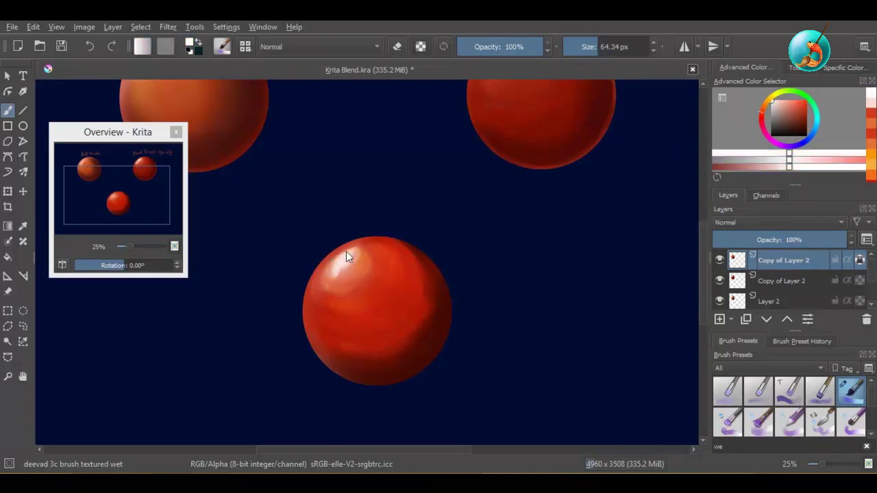
Refine the shading along the lower sphere's right side with sampled red and dark navy.
ctrl+click(414, 298)
mouse_move(444, 277)
mouse_down()
mouse_move(446, 304)
mouse_move(431, 301)
mouse_up()
scroll(414, 245, down, 1)
ctrl+click(446, 308)
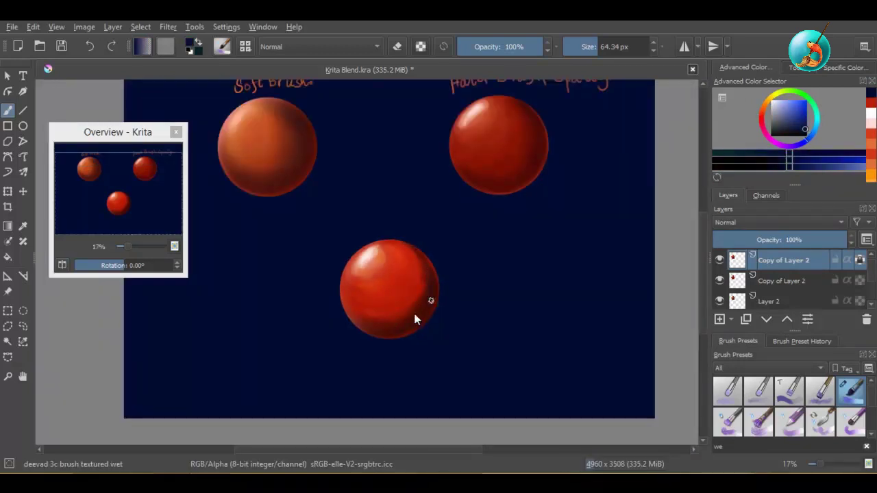
Turn off the layer's alpha lock and move the lower sphere directly beneath the Soft Brush sphere.
click(860, 260)
drag(503, 285, 572, 293)
click(23, 191)
drag(460, 297, 342, 319)
Pick a bright red and handwrite "Wet Textured." above the moved sphere with the brush.
click(763, 113)
click(806, 104)
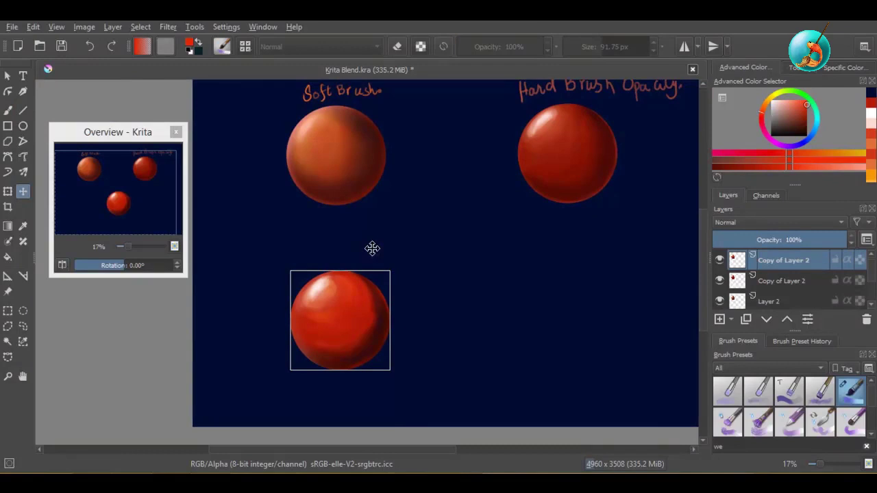
key(b)
drag(291, 261, 319, 252)
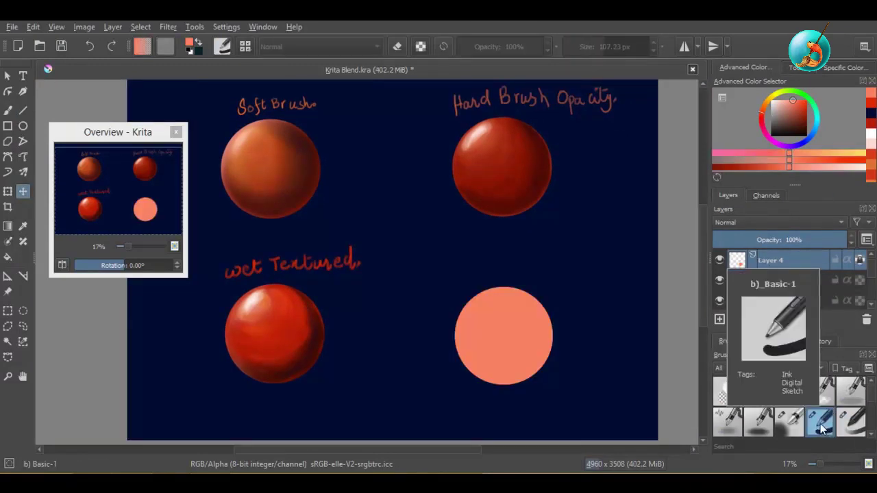
Choose the b) Basic-1 brush and cover the new pink circle with dark red at about 168 px, leaving a highlight patch.
click(826, 428)
click(806, 113)
shift+drag(516, 287, 523, 288)
mouse_move(503, 291)
mouse_down()
mouse_move(545, 330)
mouse_move(457, 328)
mouse_move(530, 334)
mouse_move(480, 337)
mouse_up()
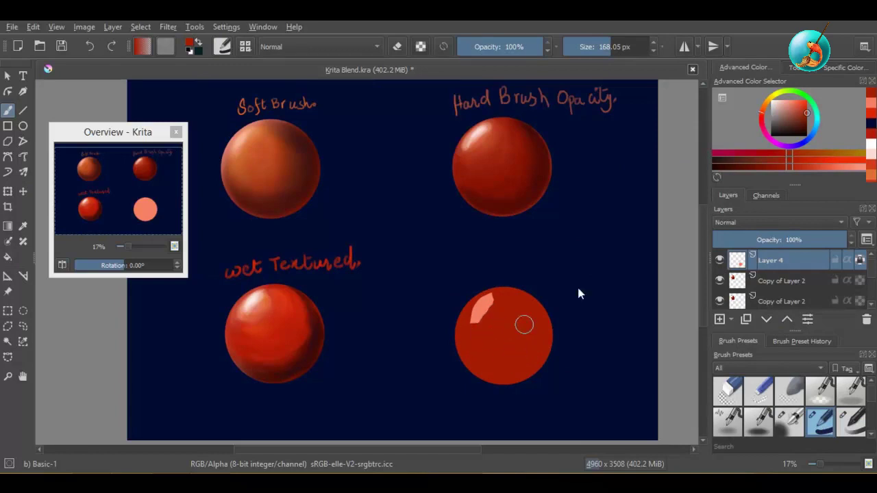
Paint a deep red shadow and a navy core shadow along the fourth circle's lower right with a brush of about 104 px.
click(806, 127)
mouse_move(531, 300)
mouse_down()
mouse_move(503, 370)
mouse_move(534, 350)
mouse_up()
click(871, 134)
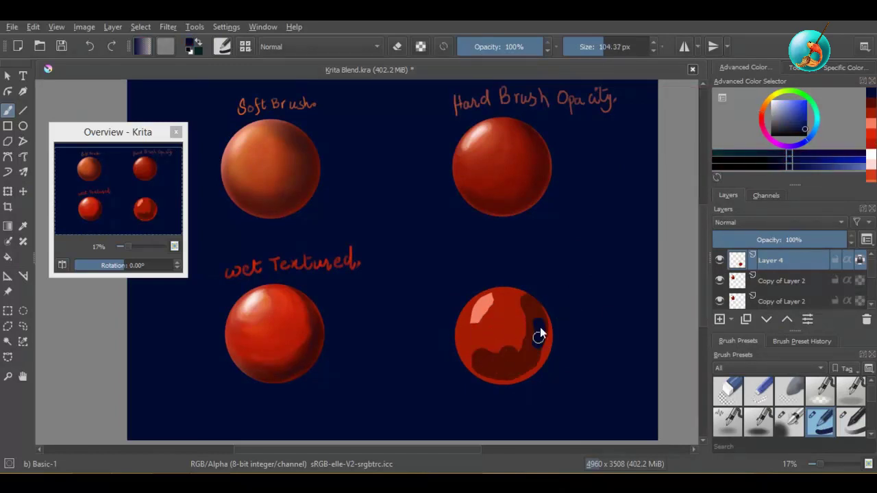
drag(538, 337, 508, 368)
ctrl+click(505, 364)
ctrl+click(526, 361)
ctrl+click(506, 364)
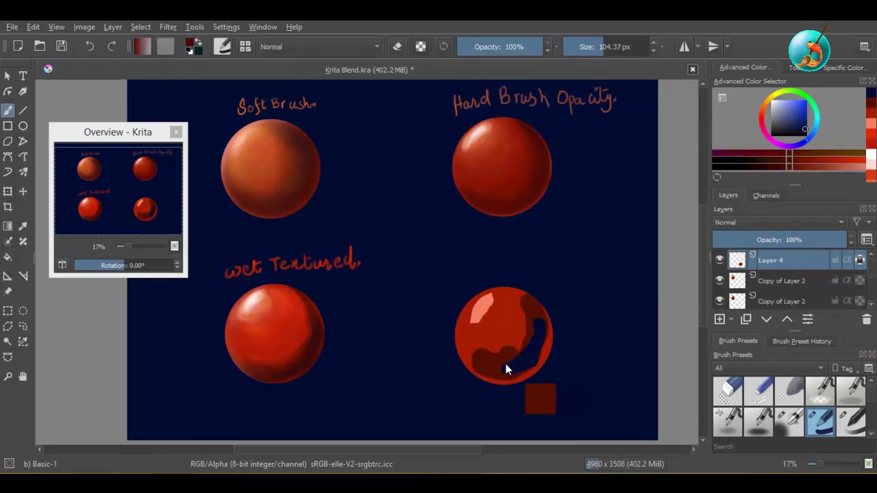
Paint a bright red patch across the fourth circle's middle and a near-white highlight with orange at its upper left.
click(871, 175)
mouse_move(485, 336)
mouse_down()
mouse_move(478, 346)
mouse_move(514, 308)
mouse_move(481, 332)
mouse_up()
click(796, 100)
ctrl+click(524, 314)
click(767, 104)
click(805, 101)
drag(489, 299, 475, 313)
click(775, 101)
Filter the brush presets by "blen", try Bristle Special Blender, and blend the navy shadow's edges with k) Blender Textured Soft.
click(754, 447)
text(blen)
click(758, 391)
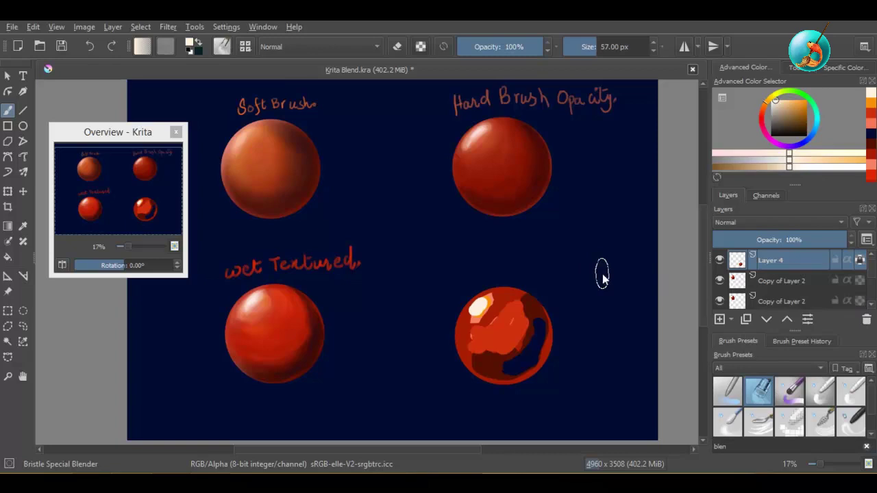
scroll(728, 418, down, 1)
click(728, 421)
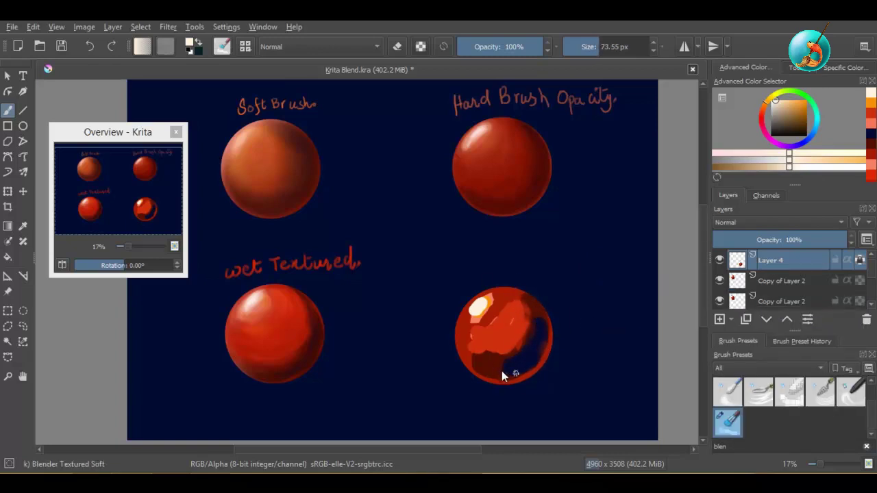
Blur the fourth sphere's midtone and shadow boundaries with the k) Blender Blur brush at 60 px.
click(718, 391)
drag(473, 331, 475, 349)
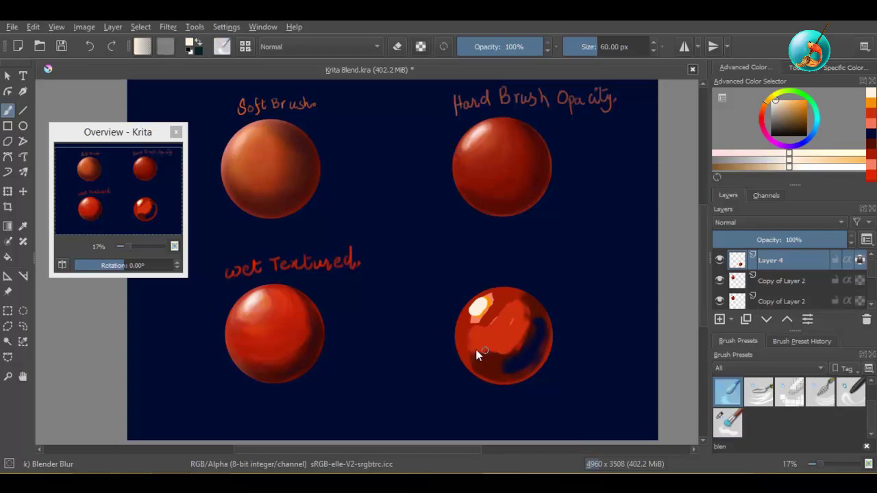
mouse_move(508, 309)
mouse_down()
mouse_move(487, 313)
mouse_move(488, 300)
mouse_move(485, 316)
mouse_move(497, 314)
mouse_move(480, 310)
mouse_move(489, 294)
mouse_move(474, 312)
mouse_move(509, 290)
mouse_move(488, 318)
mouse_move(501, 303)
mouse_move(527, 369)
mouse_up()
Smooth the fourth sphere's shadow, midtone and highlight transitions with Blender Blur at about 111 px.
scroll(505, 333, up, 2)
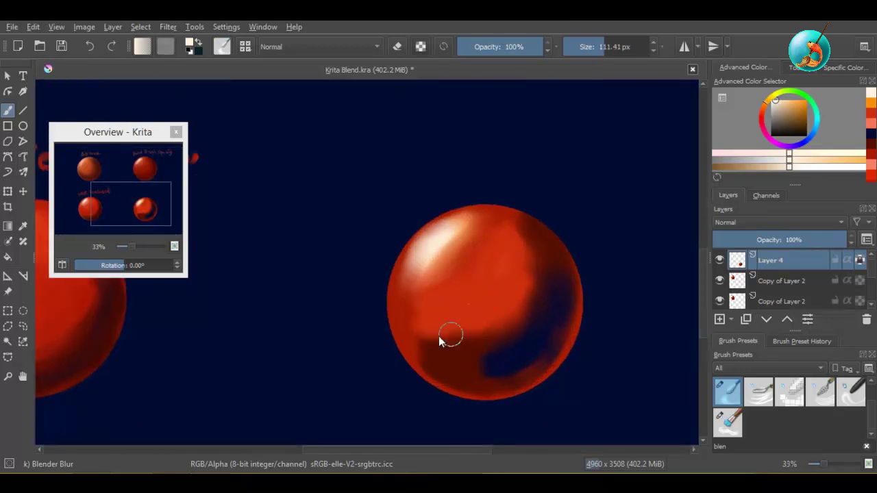
mouse_move(462, 344)
mouse_down()
mouse_move(547, 291)
mouse_move(516, 294)
mouse_move(455, 359)
mouse_move(522, 362)
mouse_move(422, 331)
mouse_move(420, 323)
mouse_move(411, 329)
mouse_move(446, 373)
mouse_move(435, 342)
mouse_move(532, 352)
mouse_move(526, 289)
mouse_move(458, 341)
mouse_move(550, 347)
mouse_move(524, 305)
mouse_up()
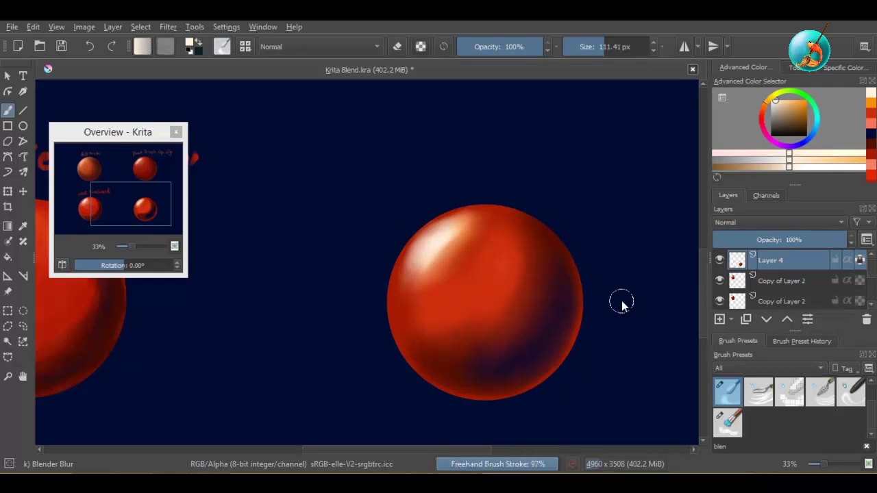
mouse_move(505, 224)
mouse_down()
mouse_move(427, 292)
mouse_move(485, 337)
mouse_move(544, 333)
mouse_move(529, 335)
mouse_move(470, 250)
mouse_move(442, 317)
mouse_move(481, 246)
mouse_move(425, 254)
mouse_up()
Turn off the layer's alpha lock and handwrite "Hard Brush + Blender." above the fourth sphere in salmon with b) Basic-1.
scroll(513, 353, down, 2)
click(859, 261)
click(866, 446)
click(820, 422)
click(871, 124)
mouse_move(423, 269)
mouse_down()
mouse_move(476, 260)
mouse_move(523, 269)
mouse_up()
drag(554, 255, 612, 260)
click(616, 262)
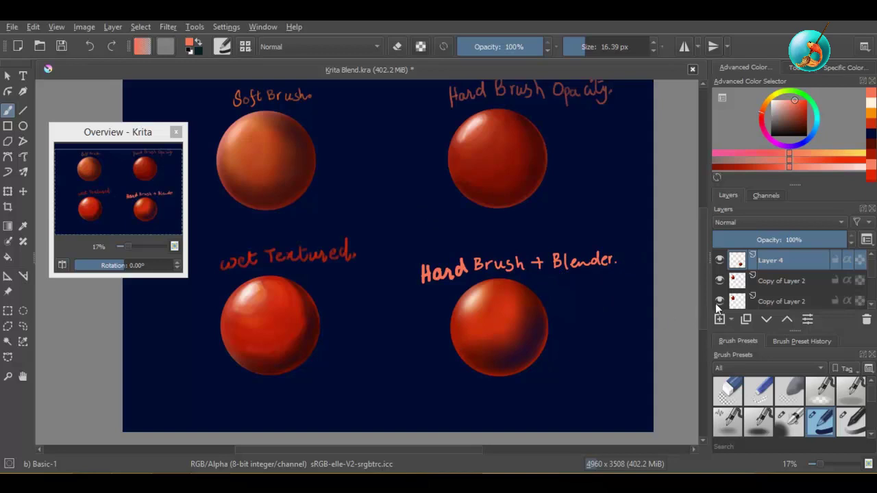
Show only the Soft Brush sphere's layer and handwrite the notes "Soft Shading Style" and "Skin." beside it.
click(719, 261)
click(720, 281)
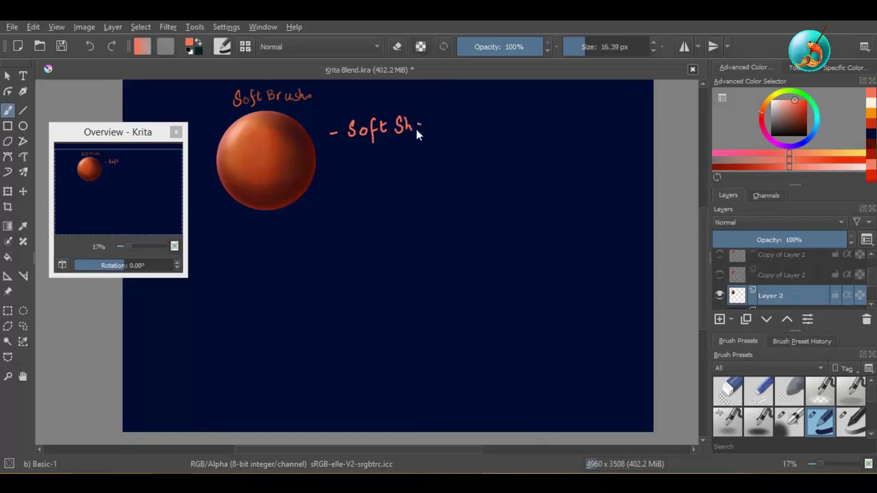
drag(477, 116, 515, 122)
drag(333, 163, 399, 161)
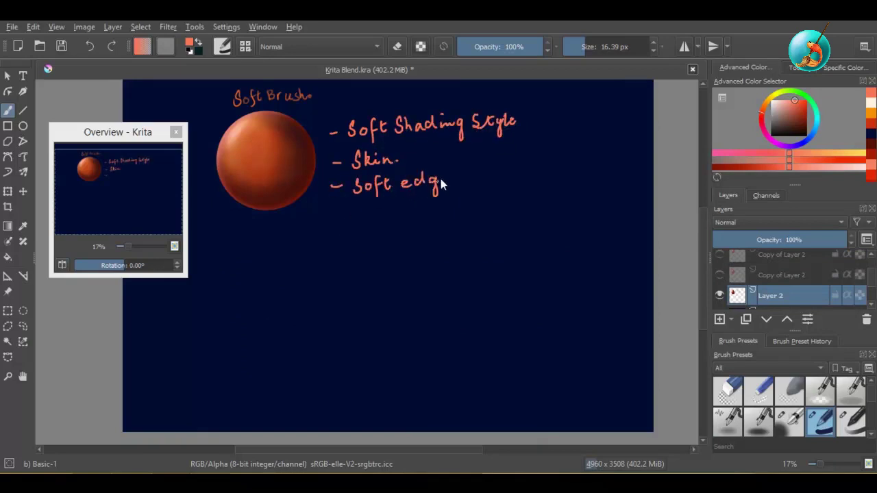
Finish the soft edges note beside the Soft Brush sphere and handwrite another note beneath it.
drag(441, 179, 463, 181)
drag(331, 211, 340, 210)
click(355, 209)
mouse_move(394, 213)
mouse_down()
mouse_move(421, 208)
mouse_move(418, 245)
mouse_up()
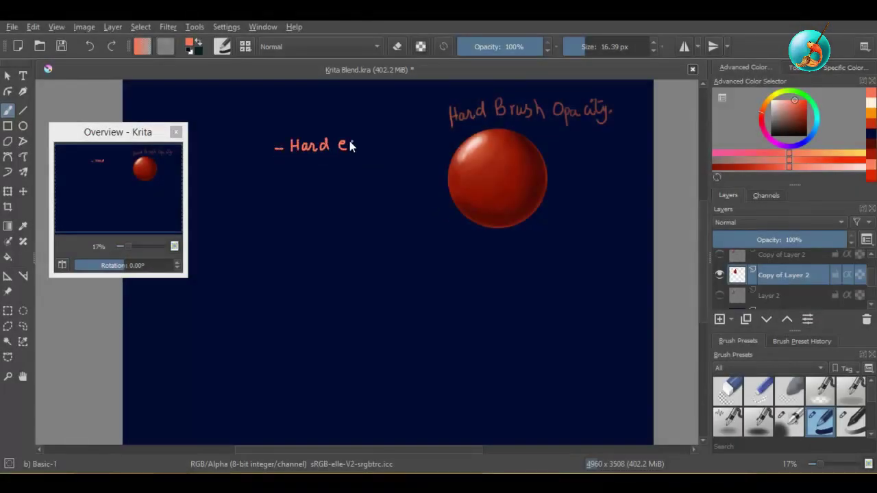
Handwrite the notes "Hard edges.", "Leather.", "Hard Material." and a fourth line beside the Hard Brush Opacity sphere.
drag(293, 188, 293, 191)
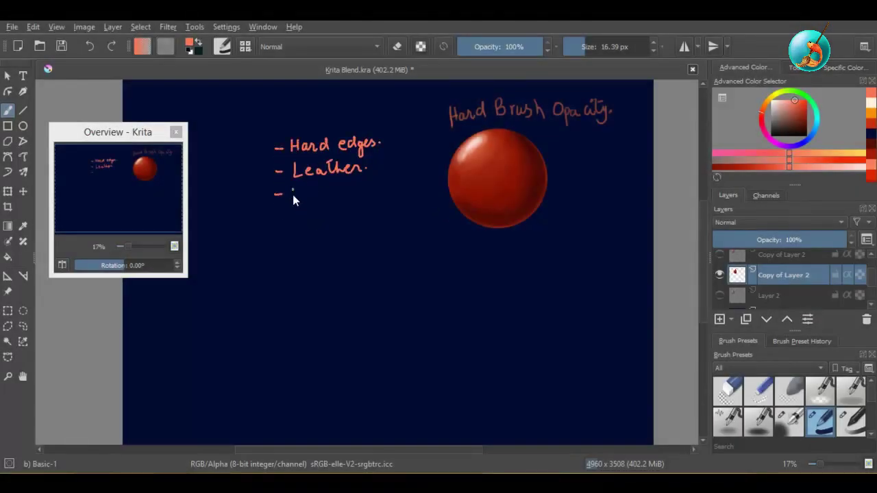
mouse_move(347, 198)
mouse_down()
mouse_move(401, 183)
mouse_move(385, 191)
mouse_move(410, 195)
mouse_up()
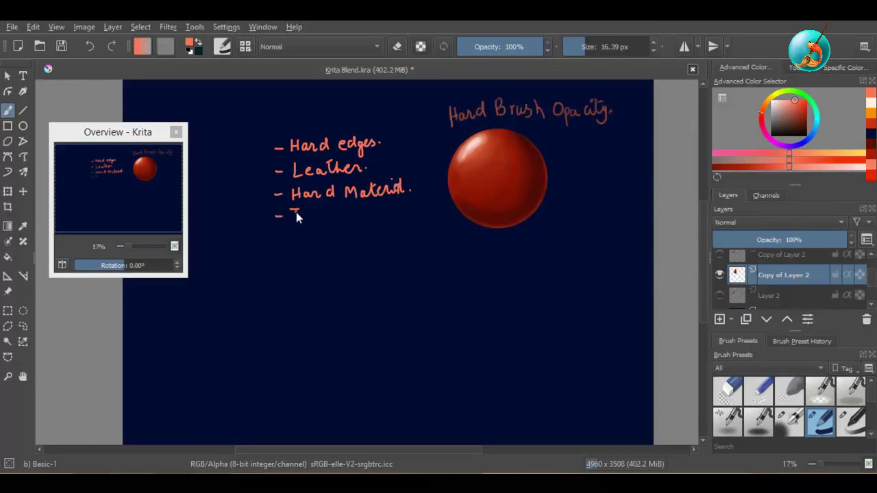
drag(323, 216, 366, 214)
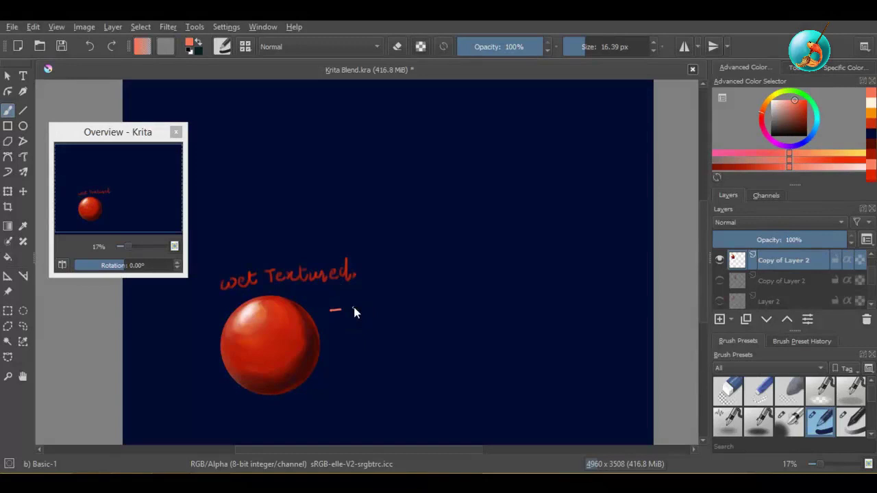
Handwrite "Giving texture on Skin." and a second note beneath it beside the Wet Textured sphere.
mouse_move(354, 309)
mouse_down()
mouse_move(463, 291)
mouse_move(493, 307)
mouse_move(504, 297)
mouse_move(529, 304)
mouse_up()
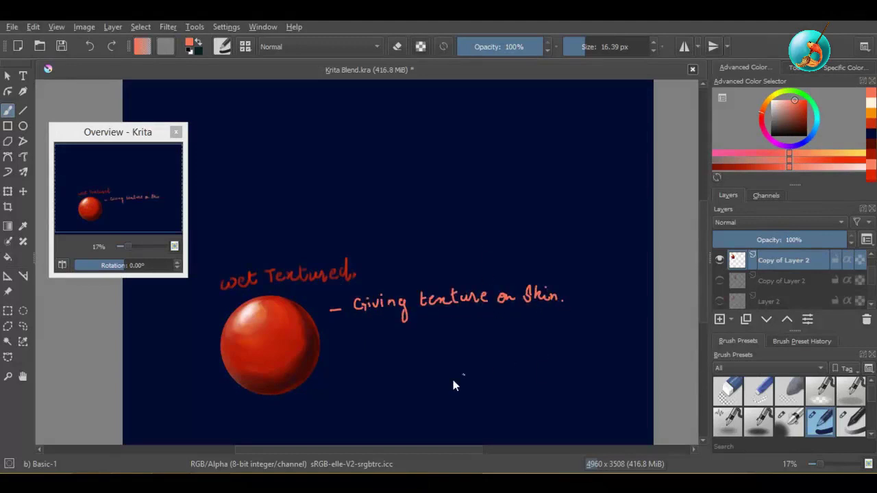
mouse_move(331, 325)
mouse_down()
mouse_move(410, 323)
mouse_move(360, 351)
mouse_move(514, 336)
mouse_up()
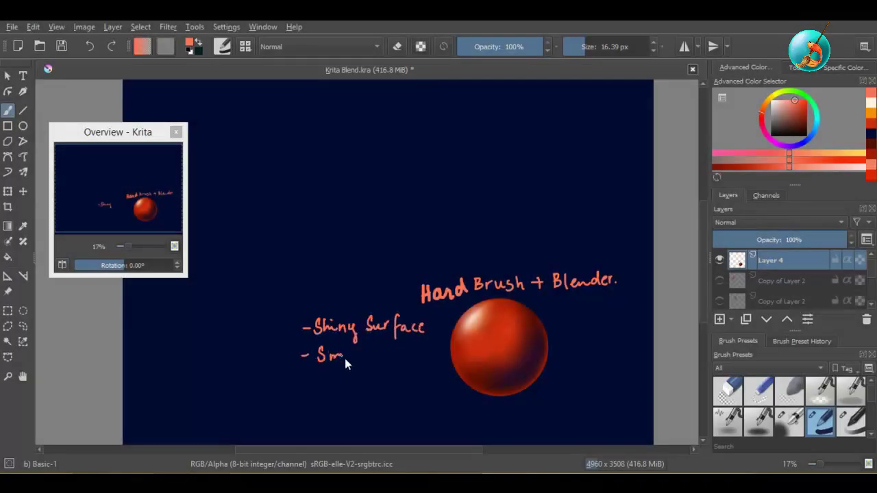
Handwrite "Smooth Surface" and a third note starting with "Polis" beside the Hard Brush + Blender sphere.
drag(345, 358, 438, 350)
drag(302, 376, 361, 375)
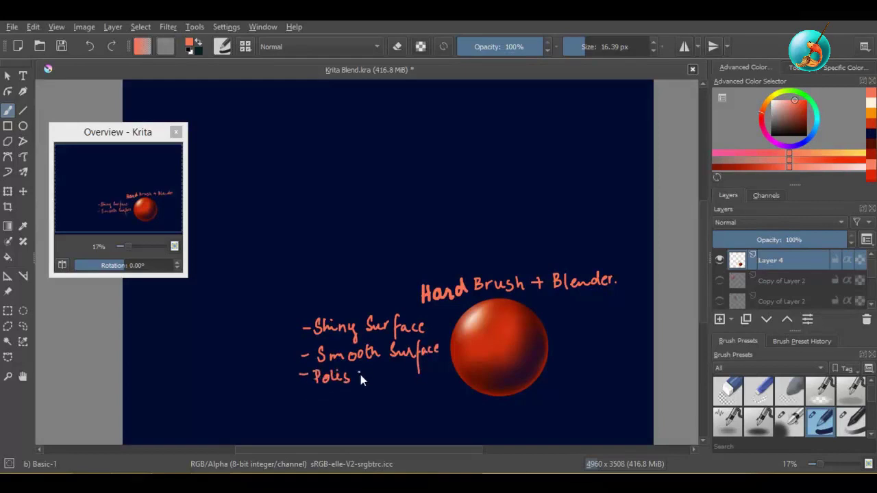